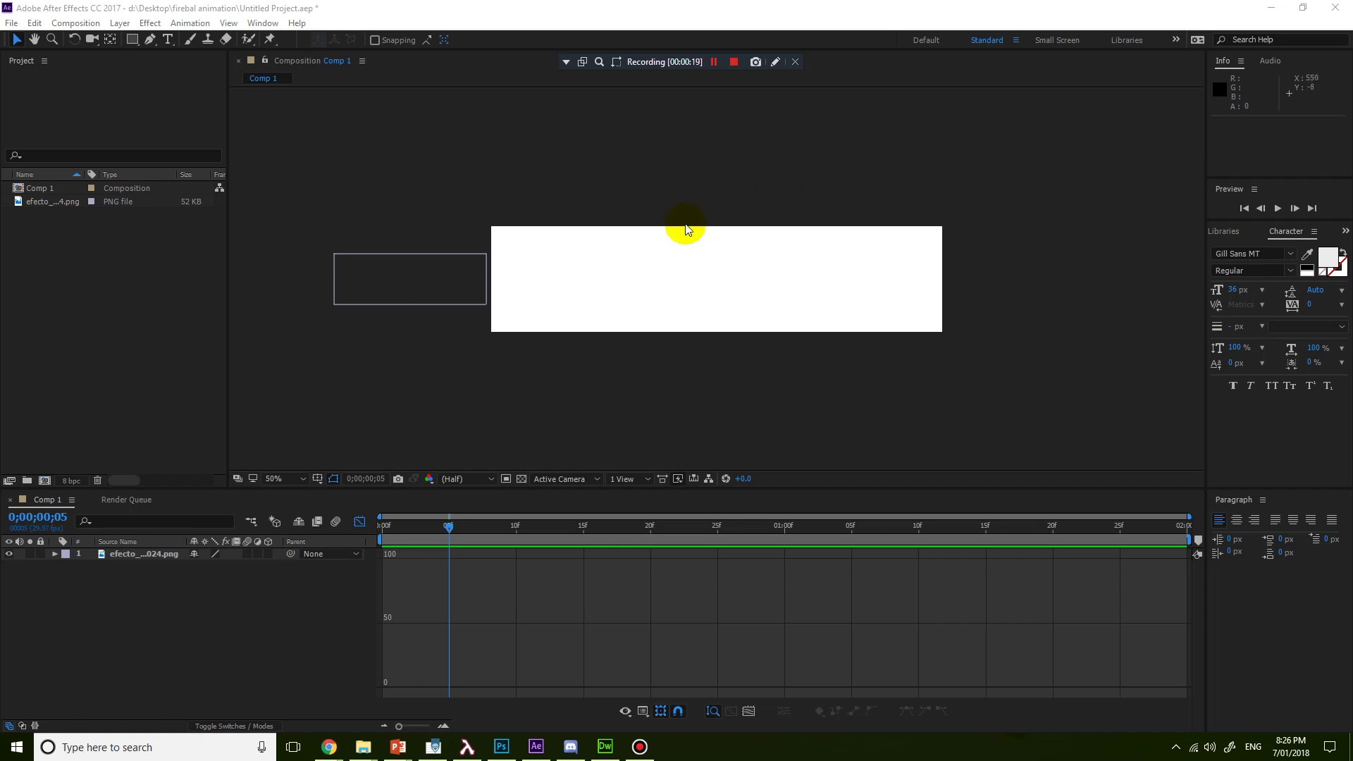
Preview the fireball animation, then add Comp 1 to the Media Encoder queue
key(space)
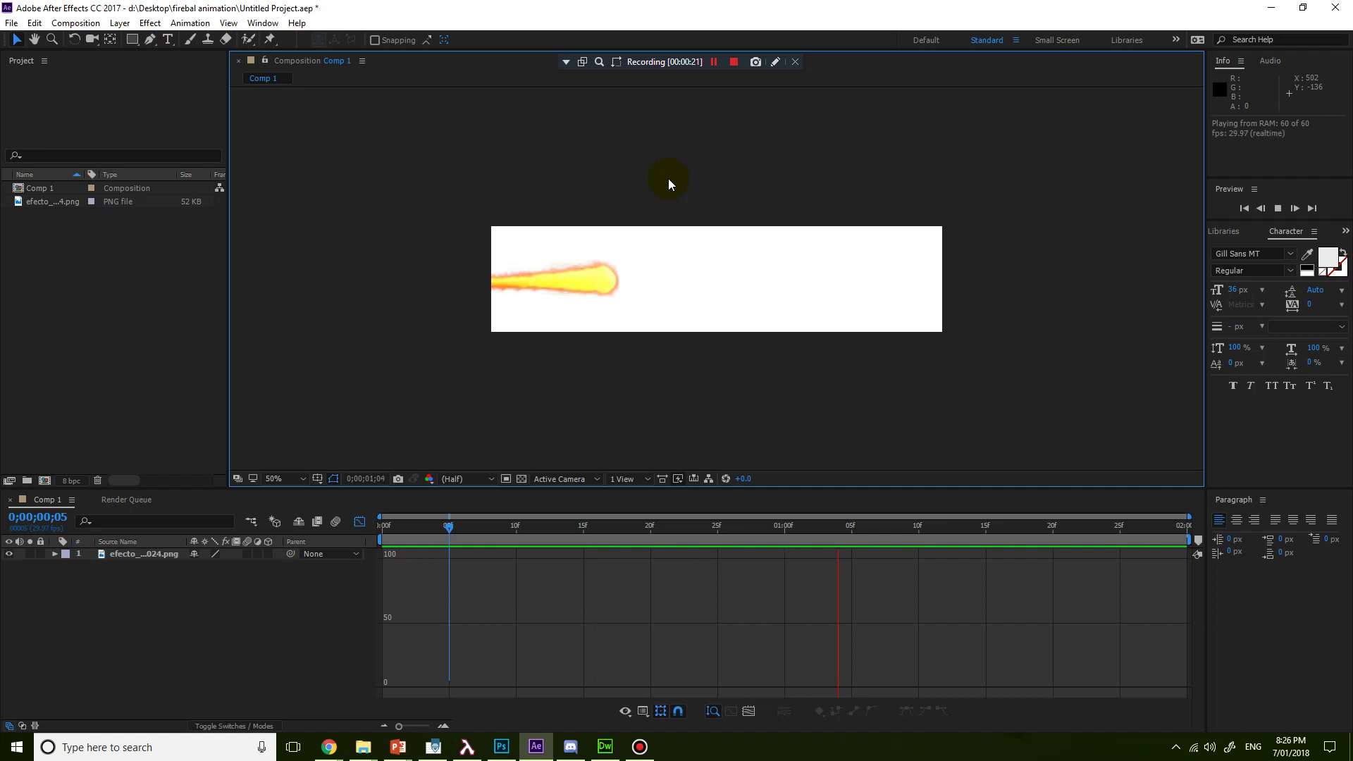
key(space)
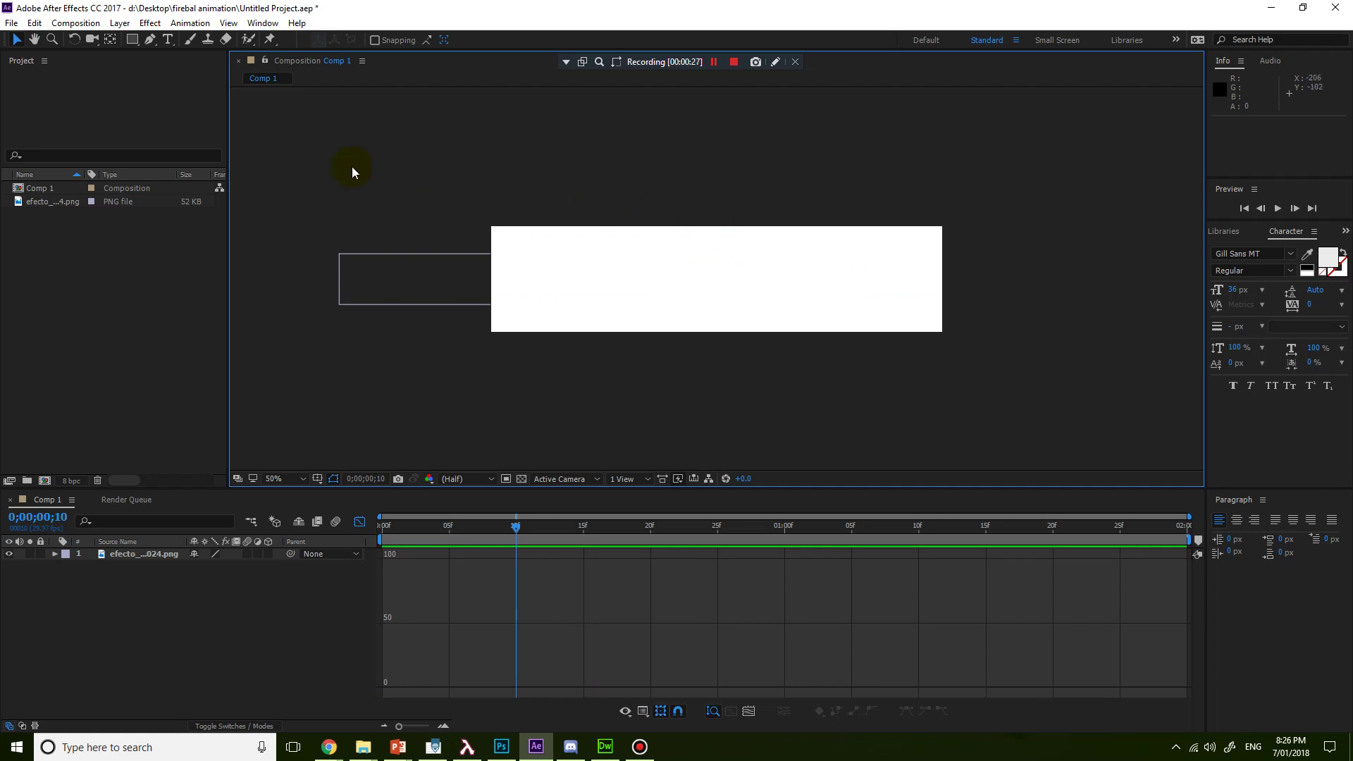
click(13, 22)
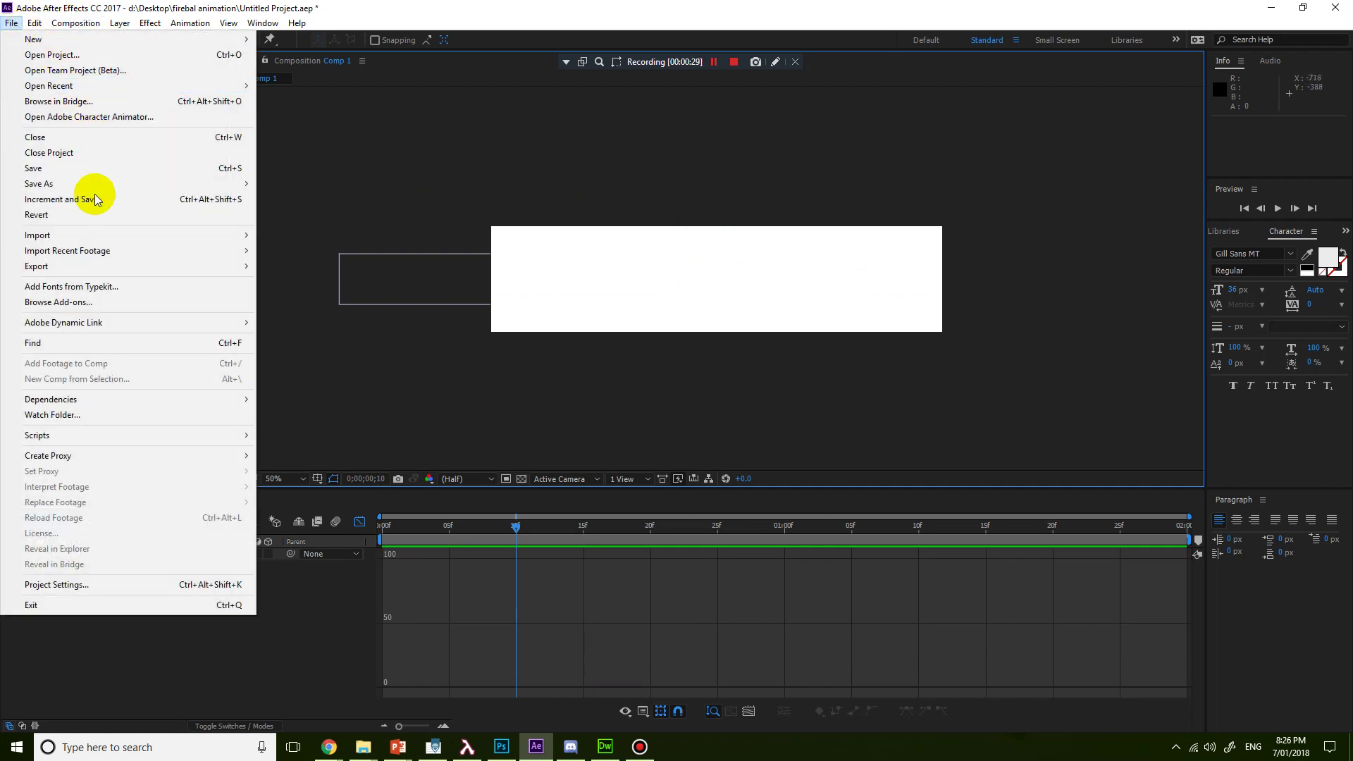
click(96, 267)
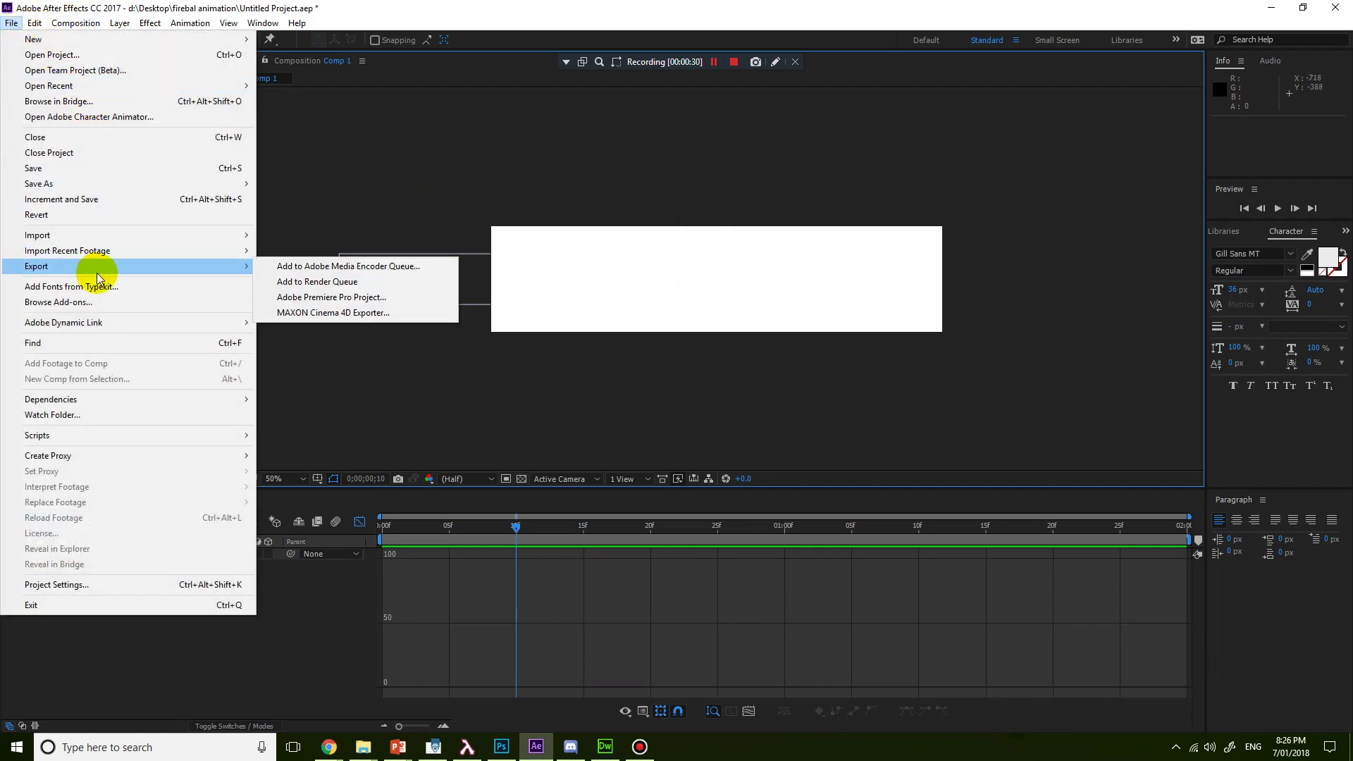
click(340, 268)
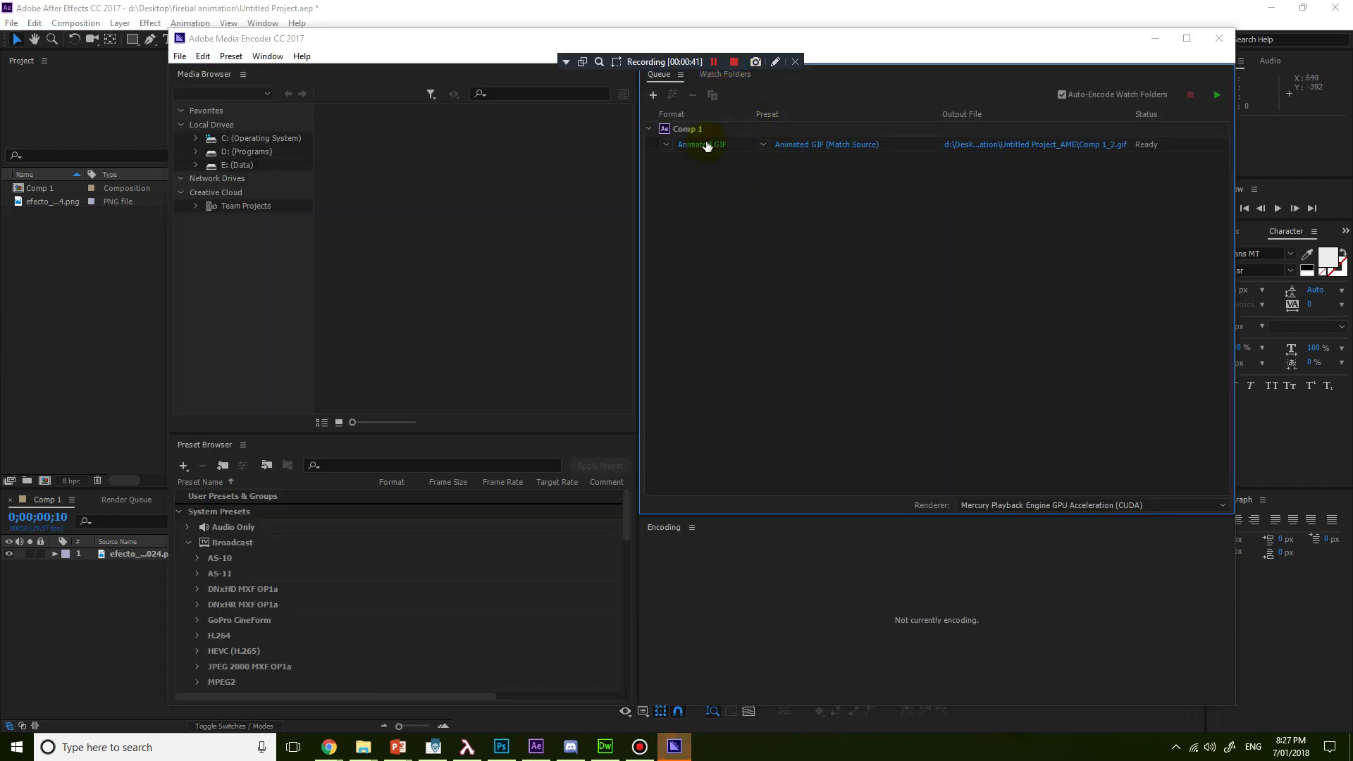
Keep Animated GIF format and set the output to 'fireball test animation.gif' on the Desktop
click(708, 145)
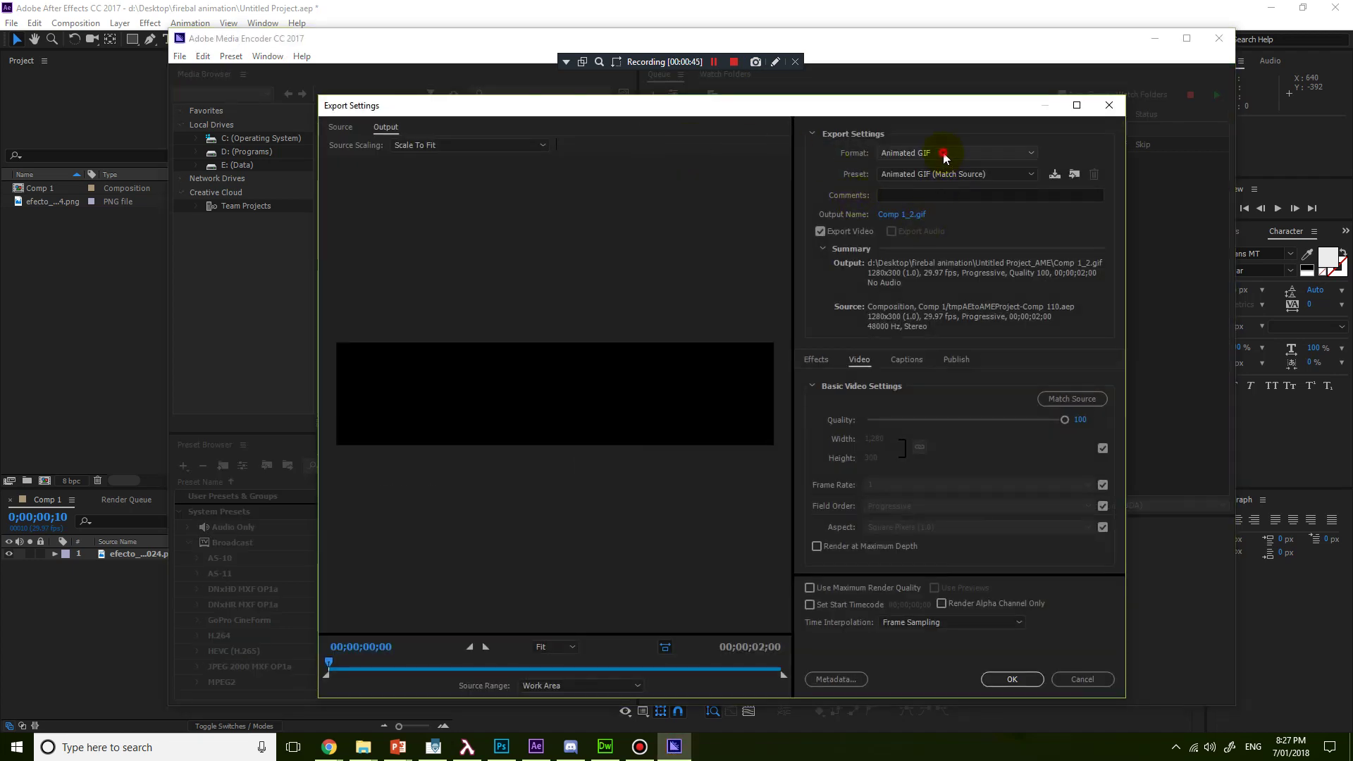
click(952, 153)
click(930, 203)
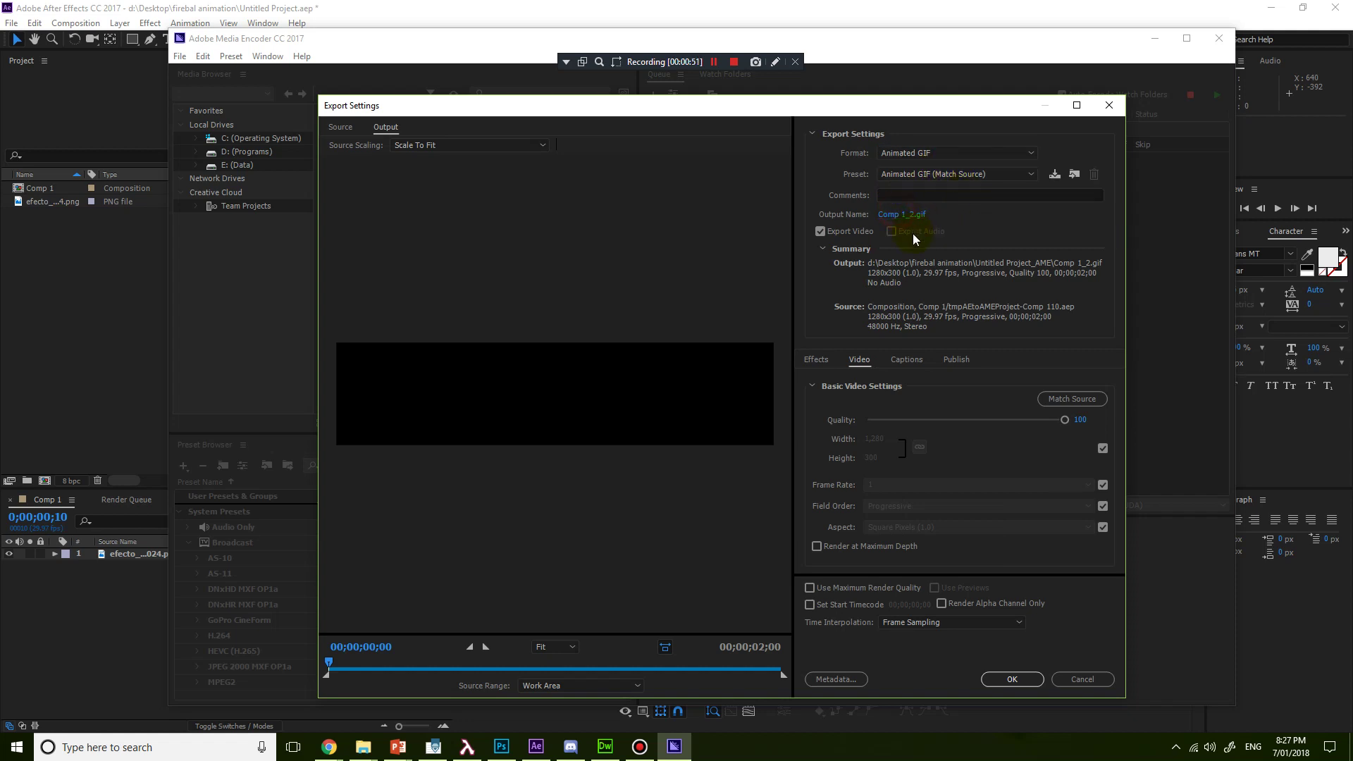
click(897, 216)
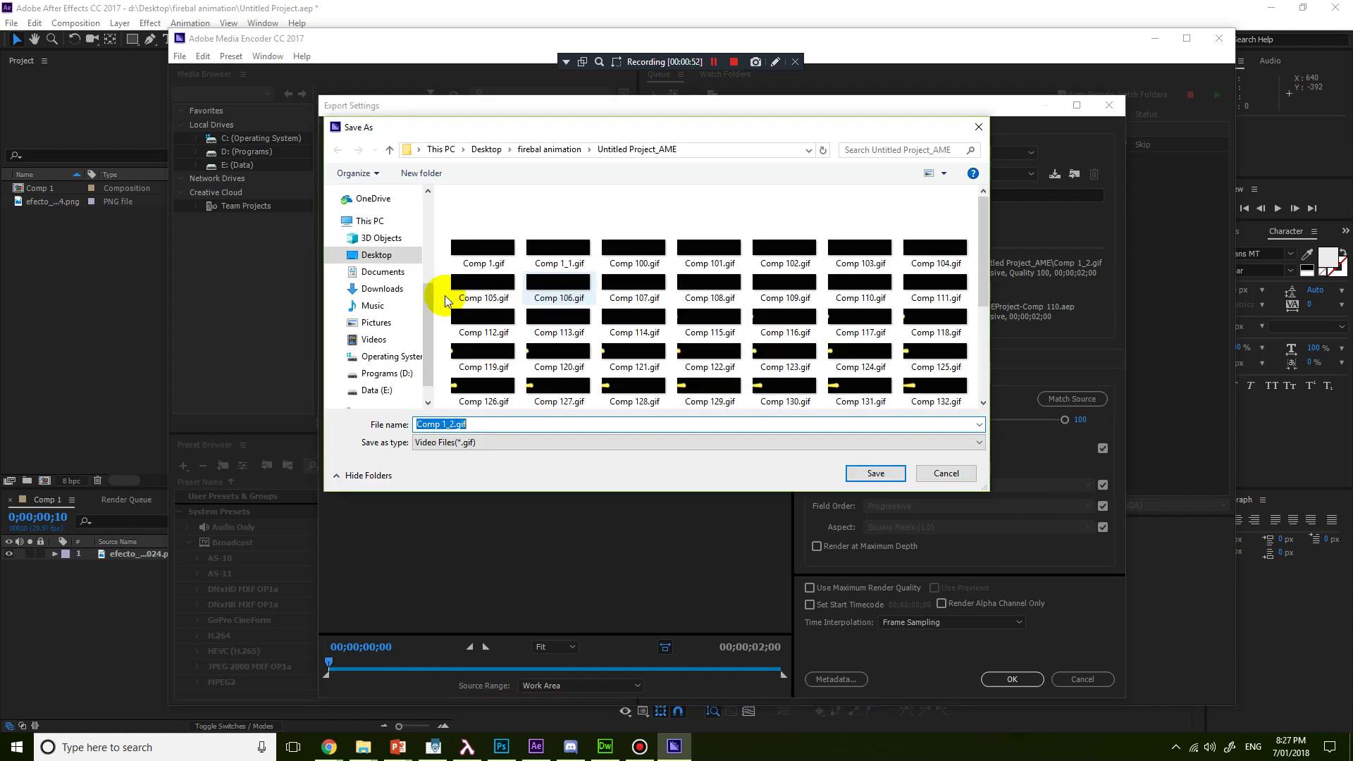
click(377, 255)
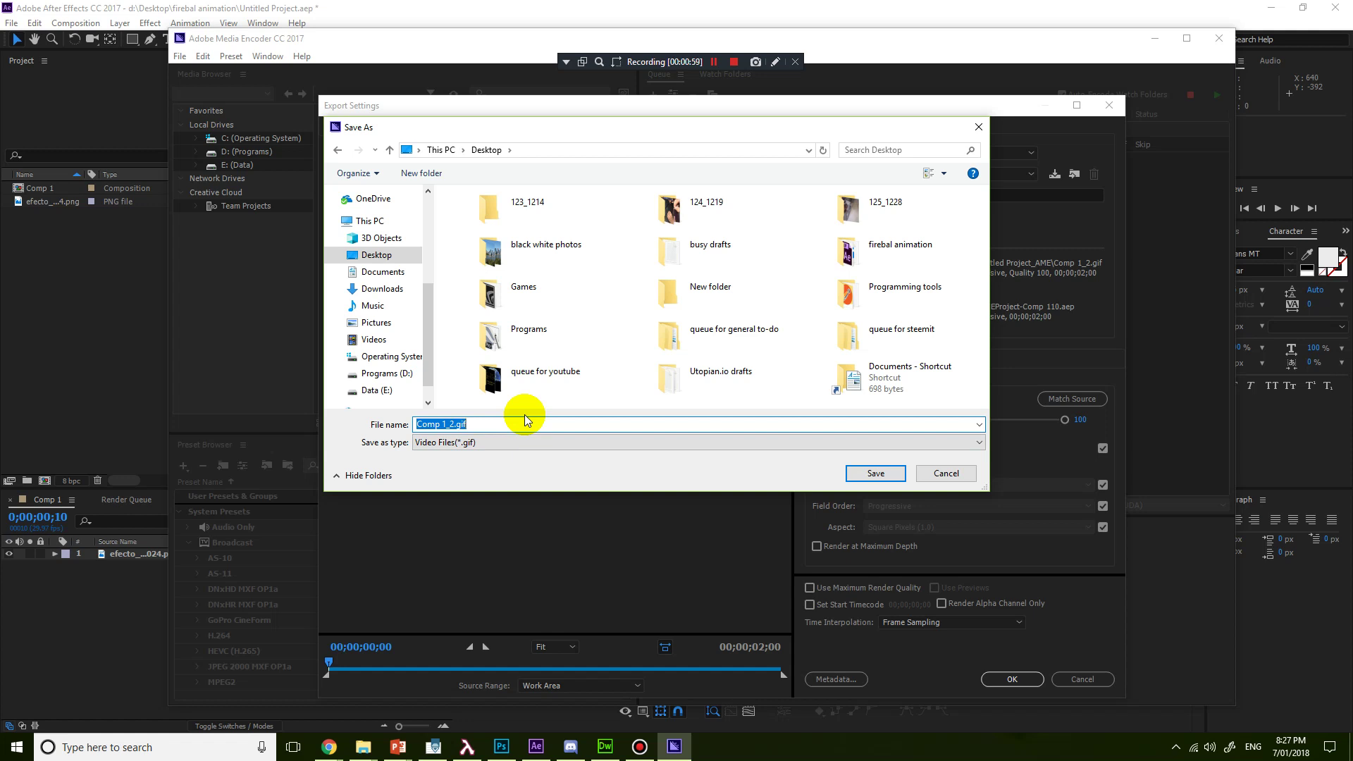
text(fireball test ani)
text(mation)
click(880, 474)
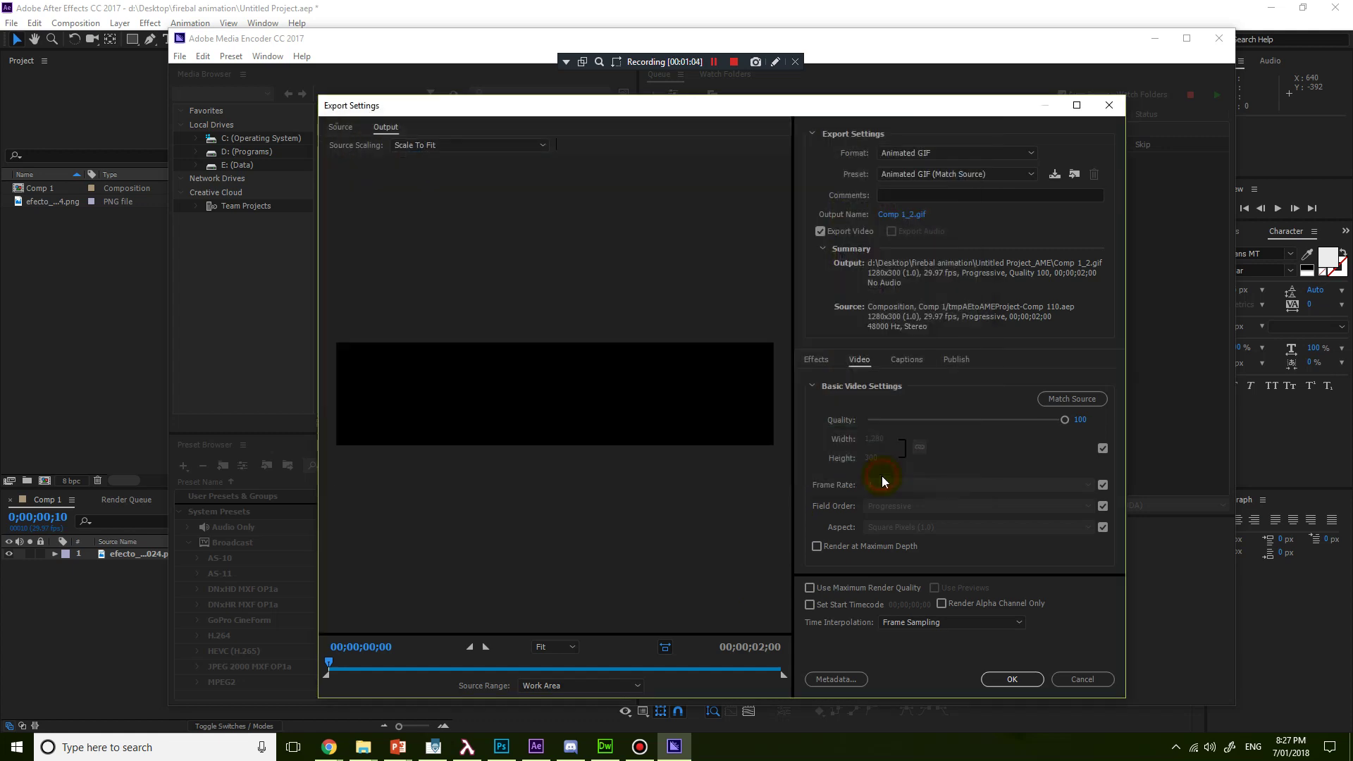
Accept the export settings, encode the queued GIF, and open its Desktop folder
click(1014, 678)
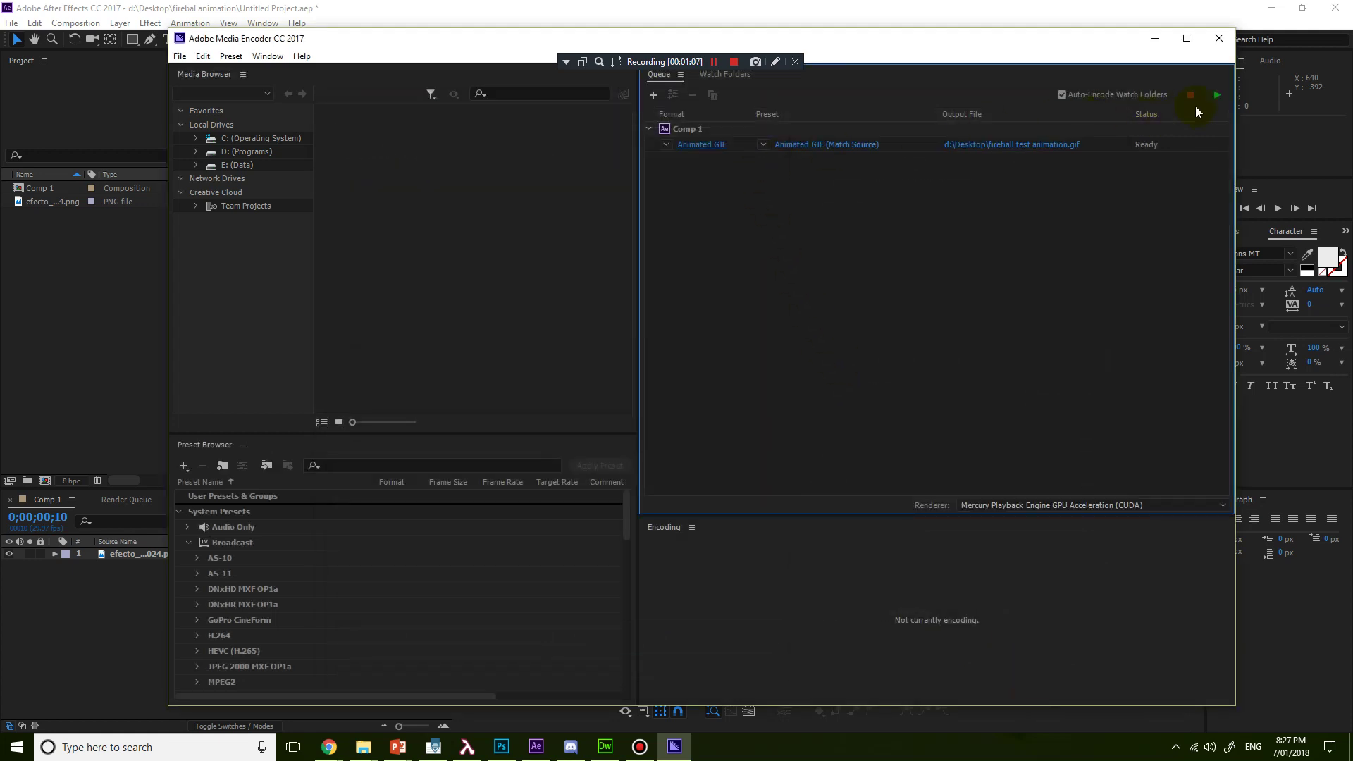
click(1217, 95)
click(1041, 145)
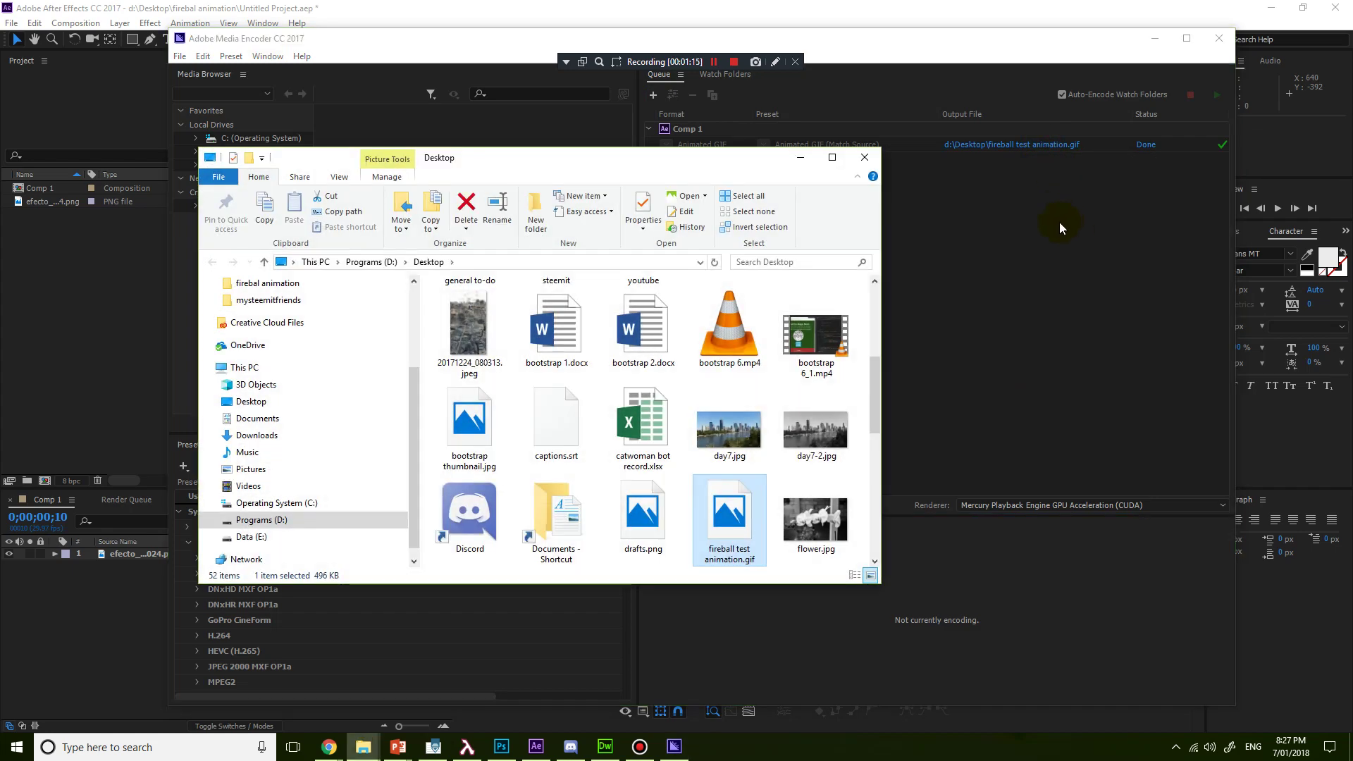
View fireball test animation.gif in Photos, then minimize Photos and Media Encoder
double_click(729, 516)
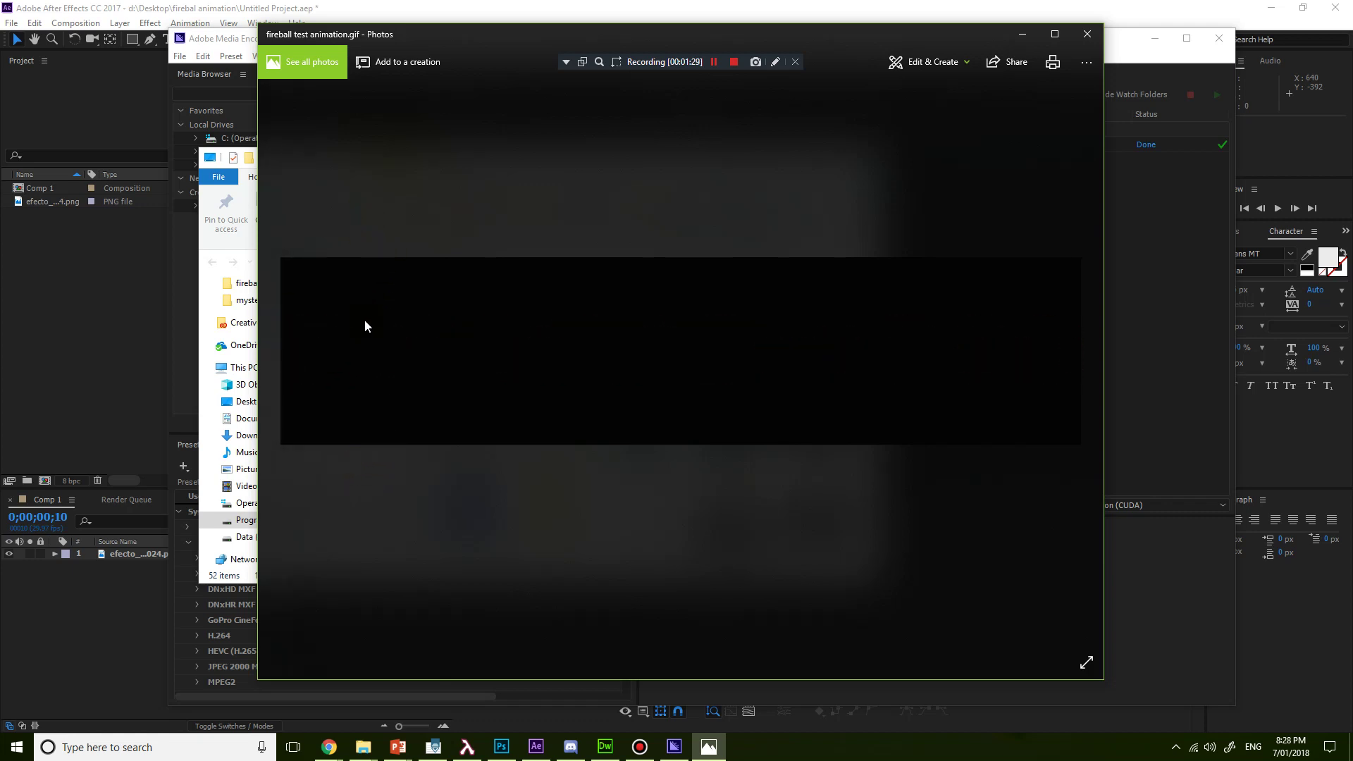
click(1022, 35)
click(1153, 40)
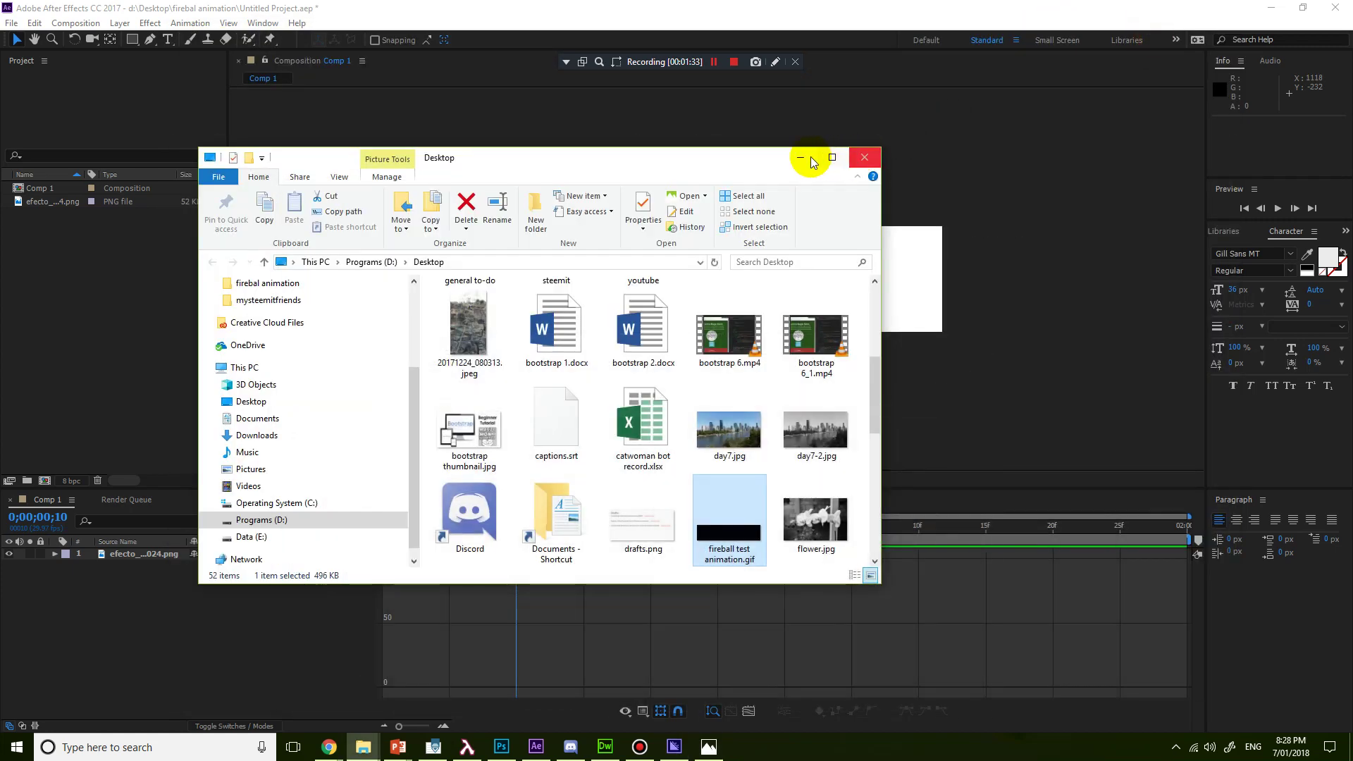
Return to After Effects and turn on the Composition panel's transparency grid
click(800, 157)
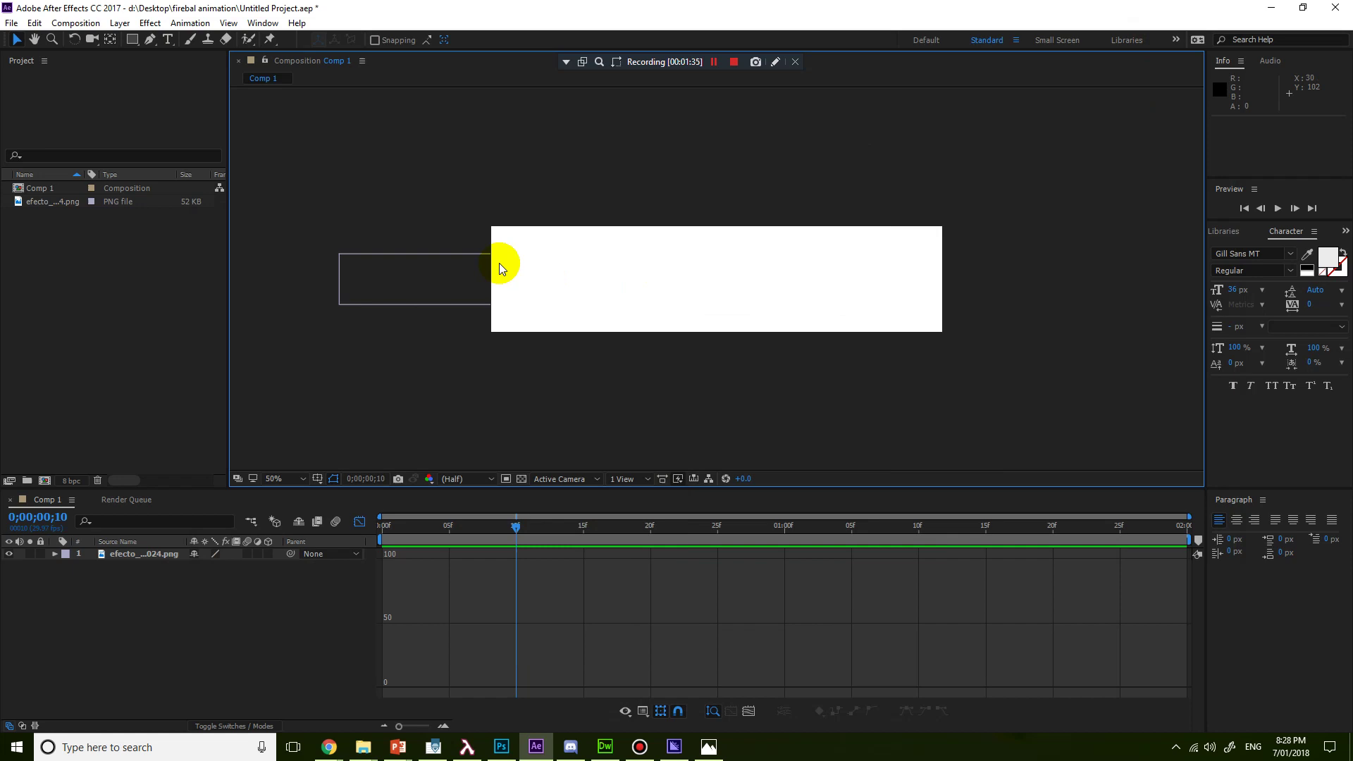
click(521, 478)
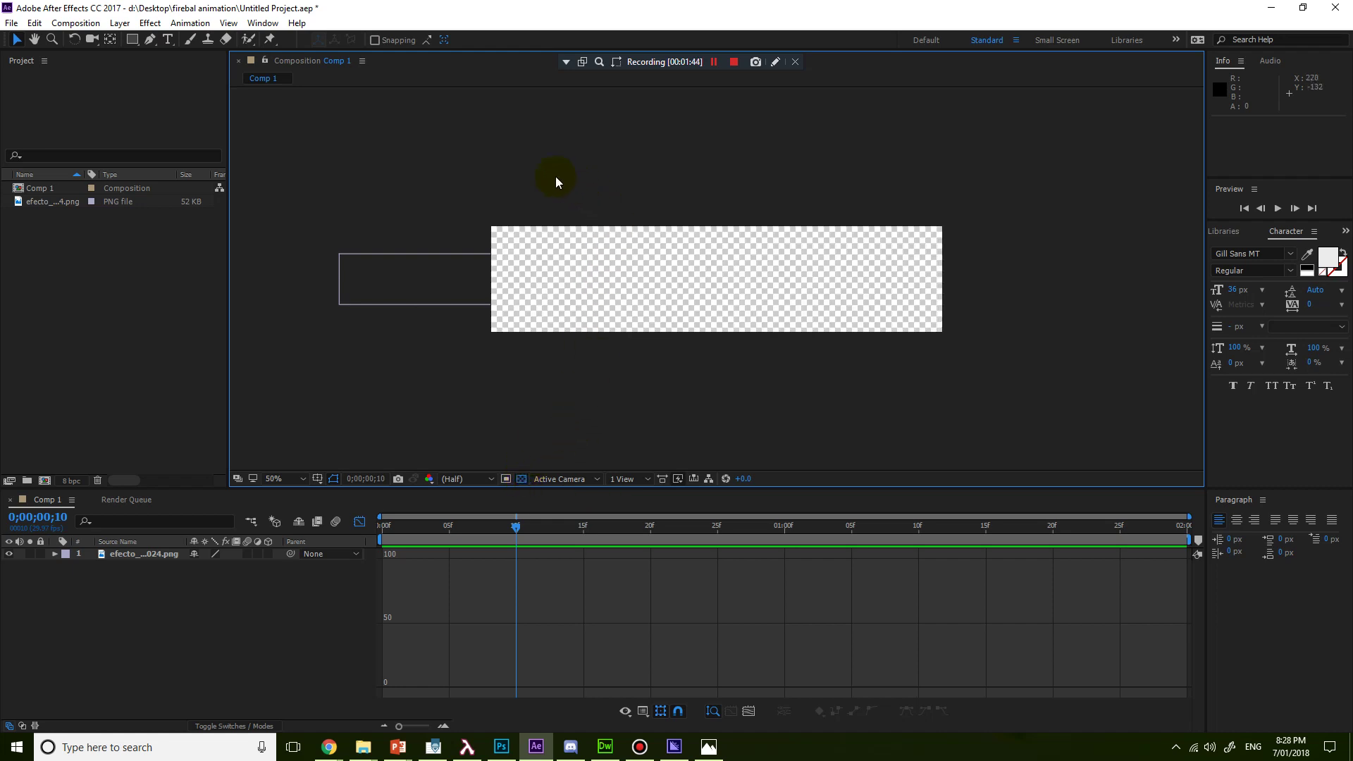
click(526, 313)
click(878, 322)
click(142, 41)
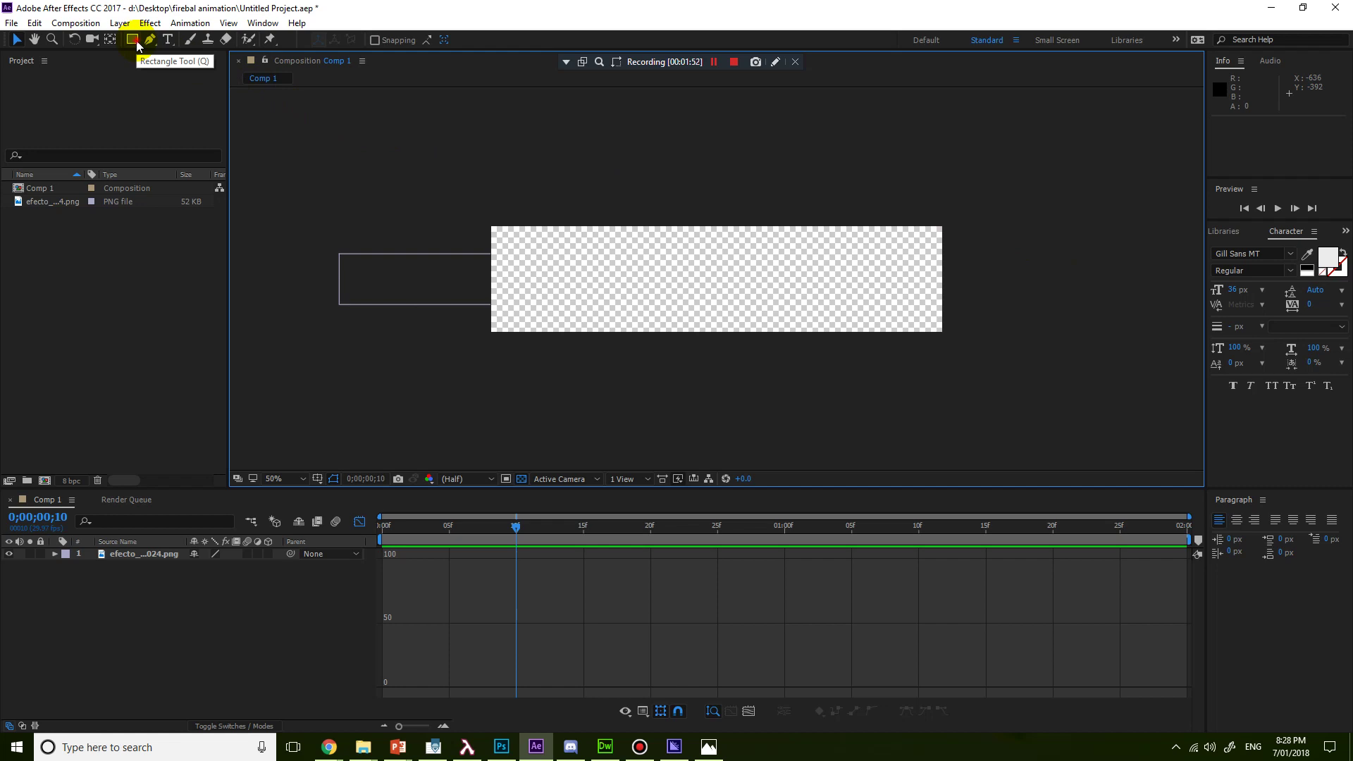
Set the Rectangle tool fill to white (FFFFFF) and draw a rectangle covering Comp 1
click(136, 43)
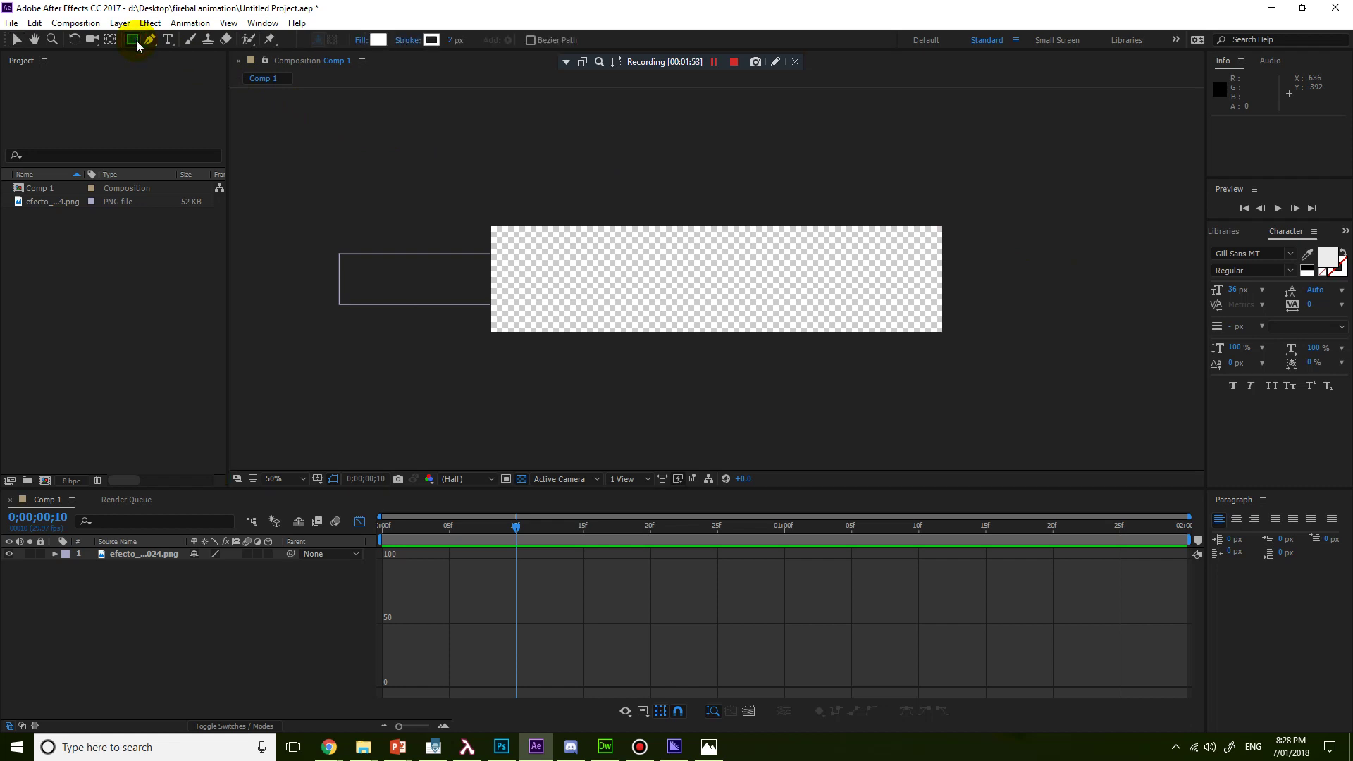
click(379, 41)
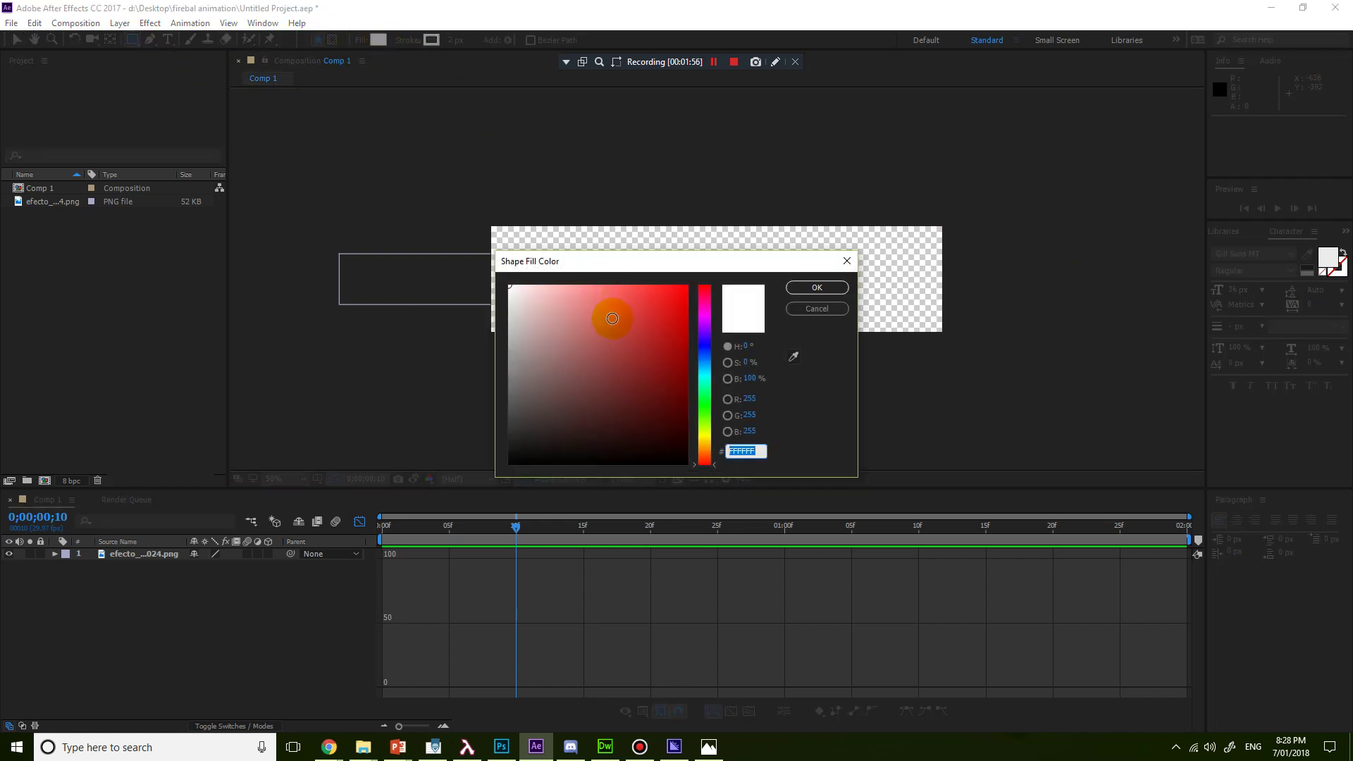
click(522, 296)
mouse_move(522, 297)
mouse_down()
mouse_move(493, 277)
mouse_move(581, 419)
mouse_move(493, 277)
mouse_up()
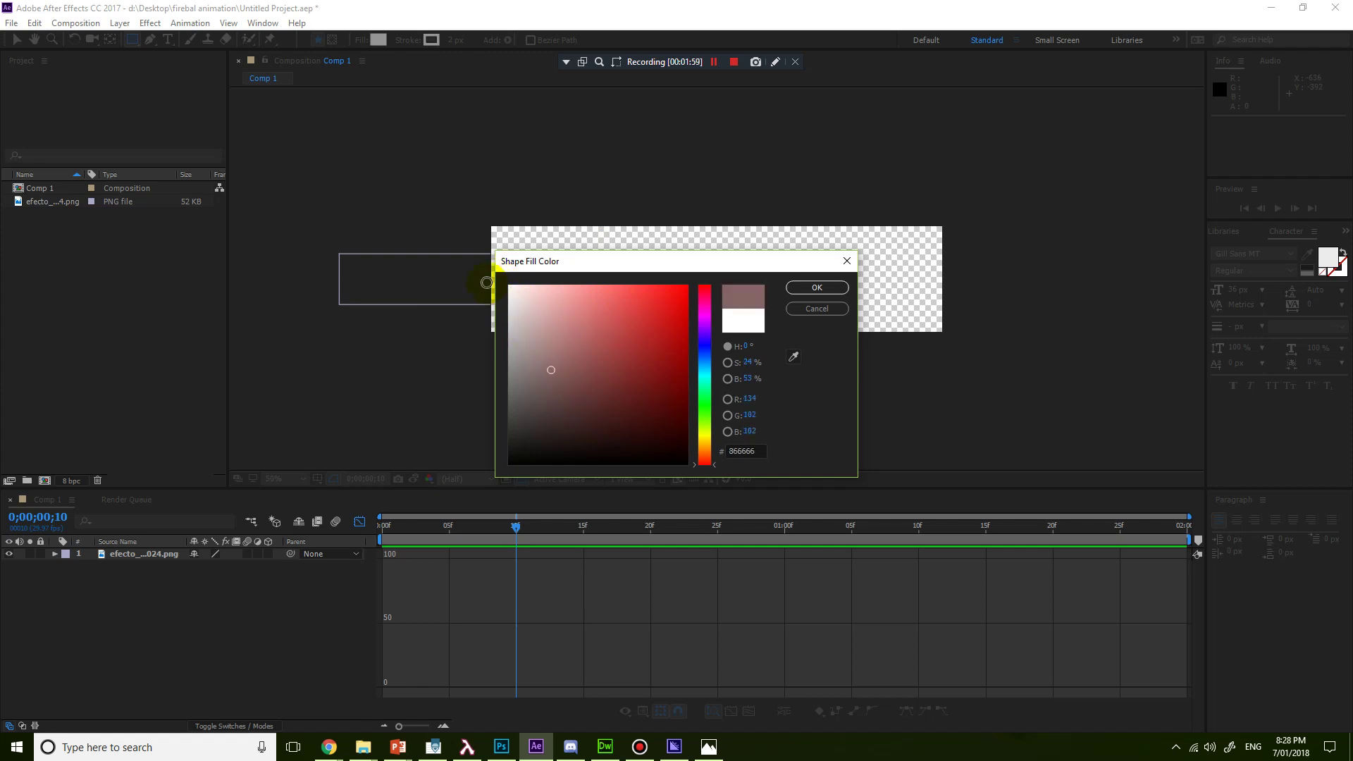
click(812, 287)
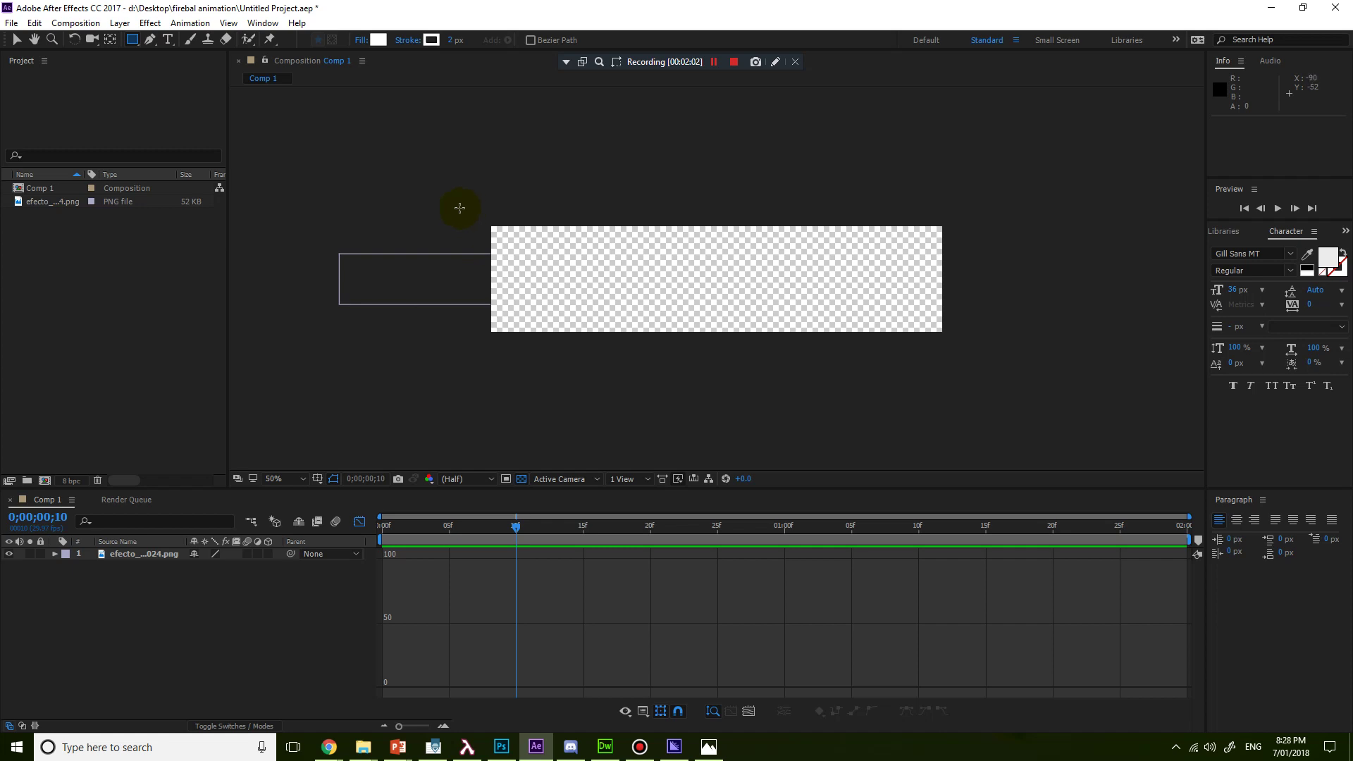
drag(460, 209, 971, 367)
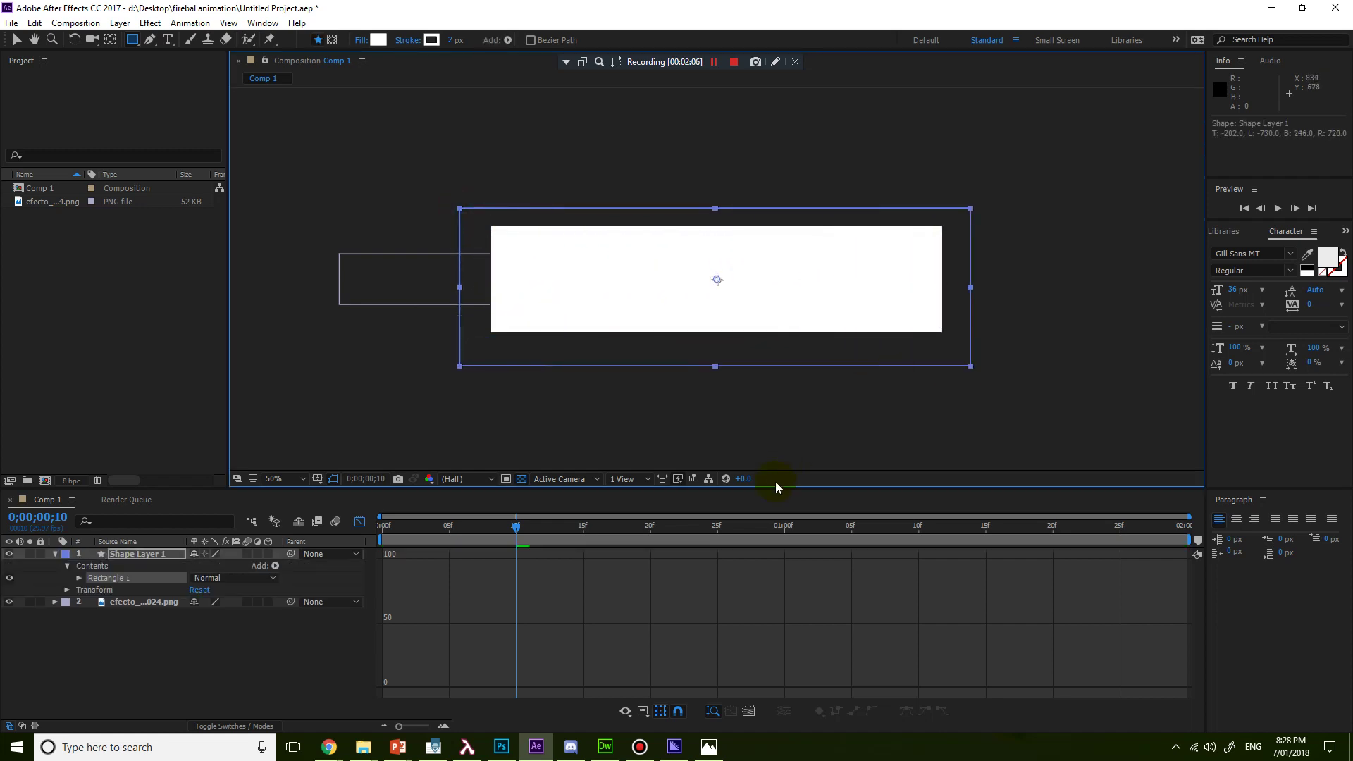
Deselect the white rectangle with the Selection tool and preview the animation
click(16, 46)
click(334, 212)
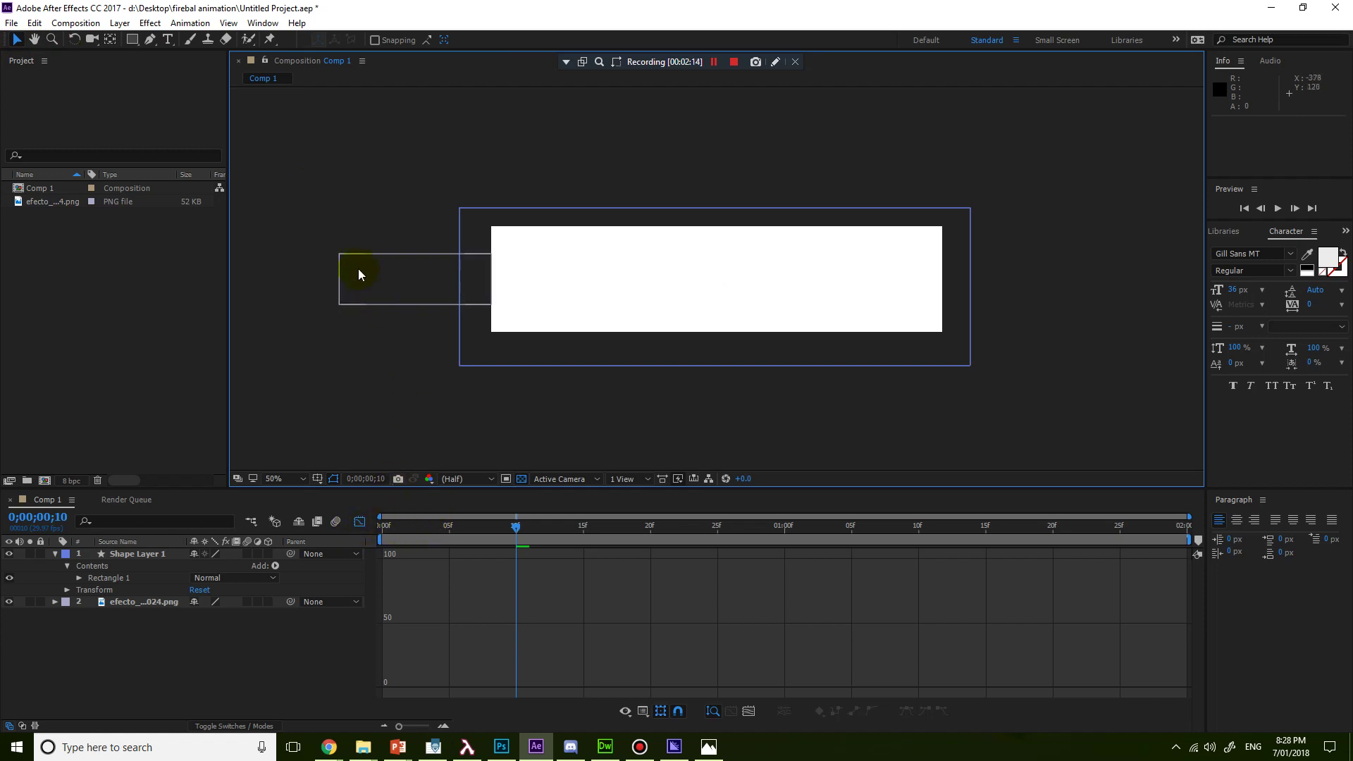
key(space)
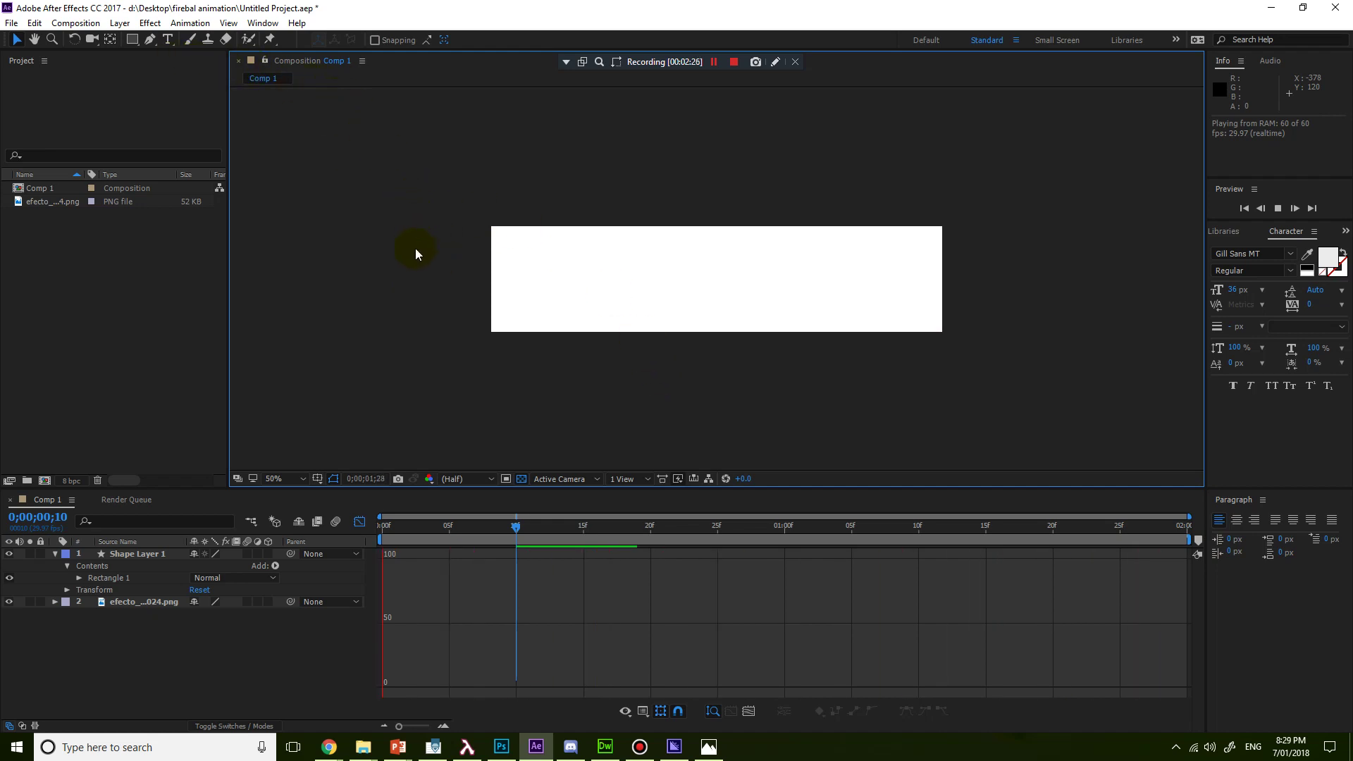
click(419, 533)
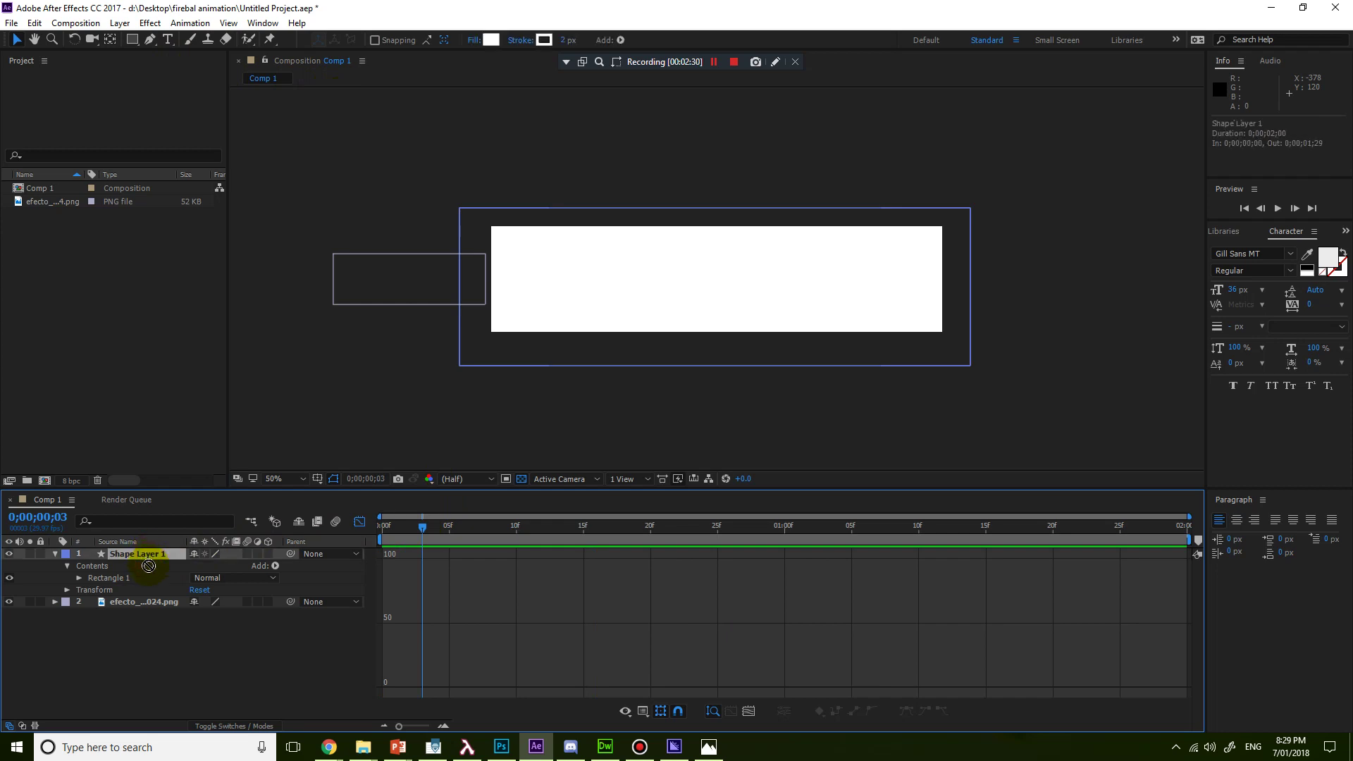
Move Shape Layer 1 below the fireball layer and preview from the first frame
drag(148, 555, 148, 625)
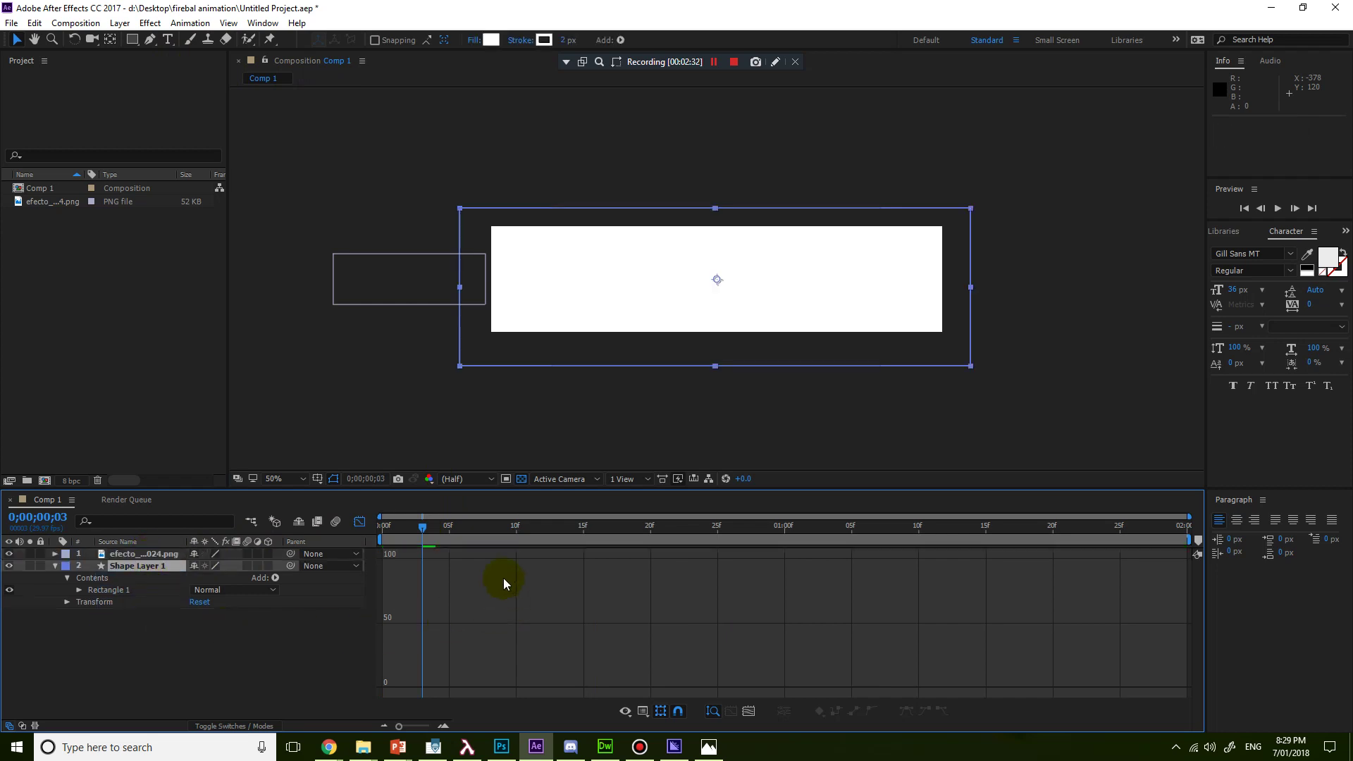
drag(422, 529, 383, 528)
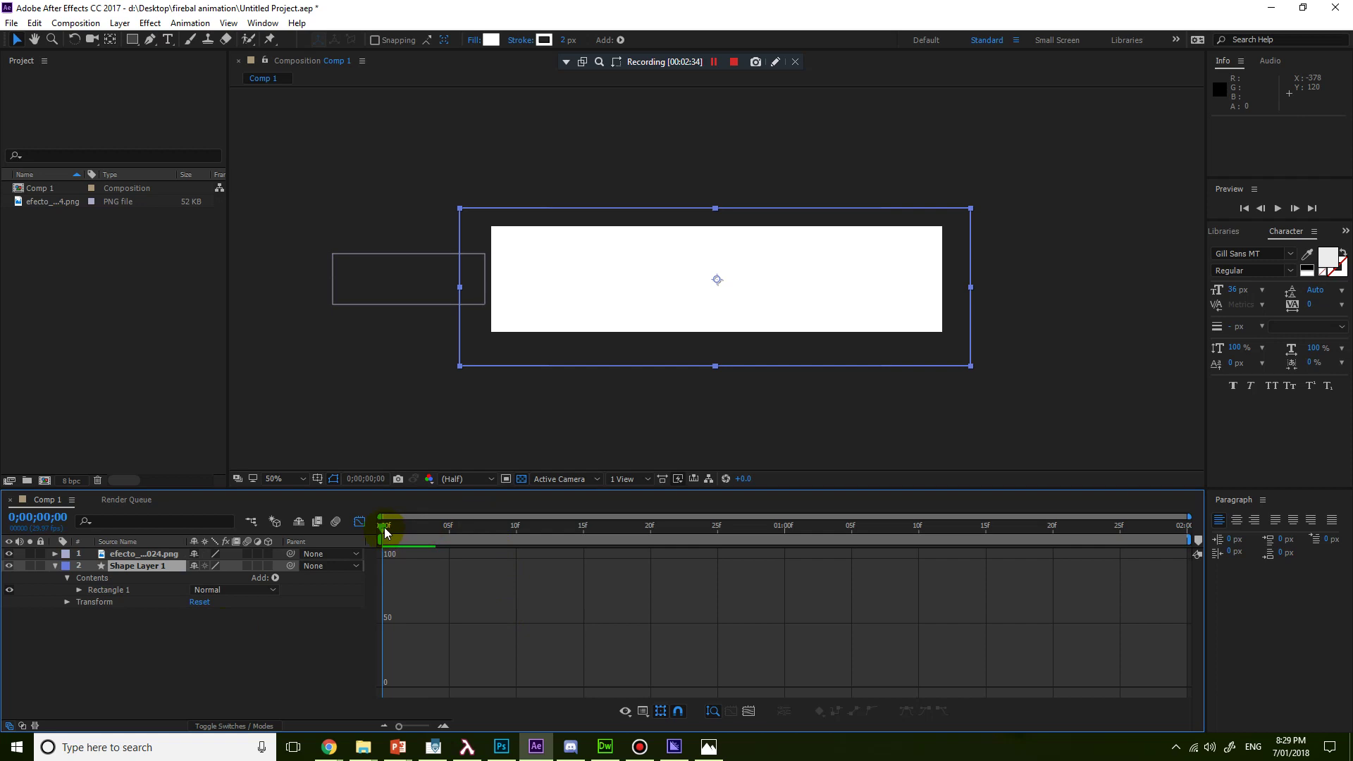
key(space)
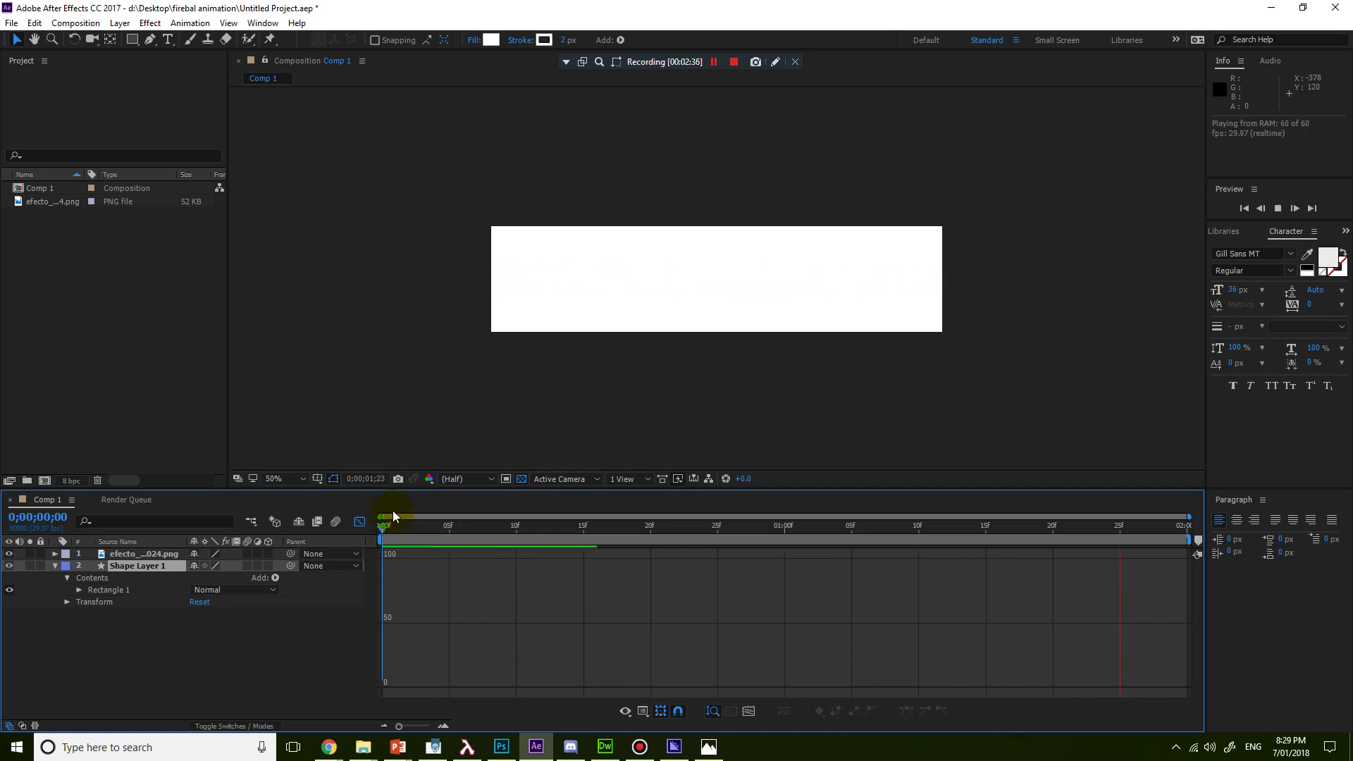
click(393, 526)
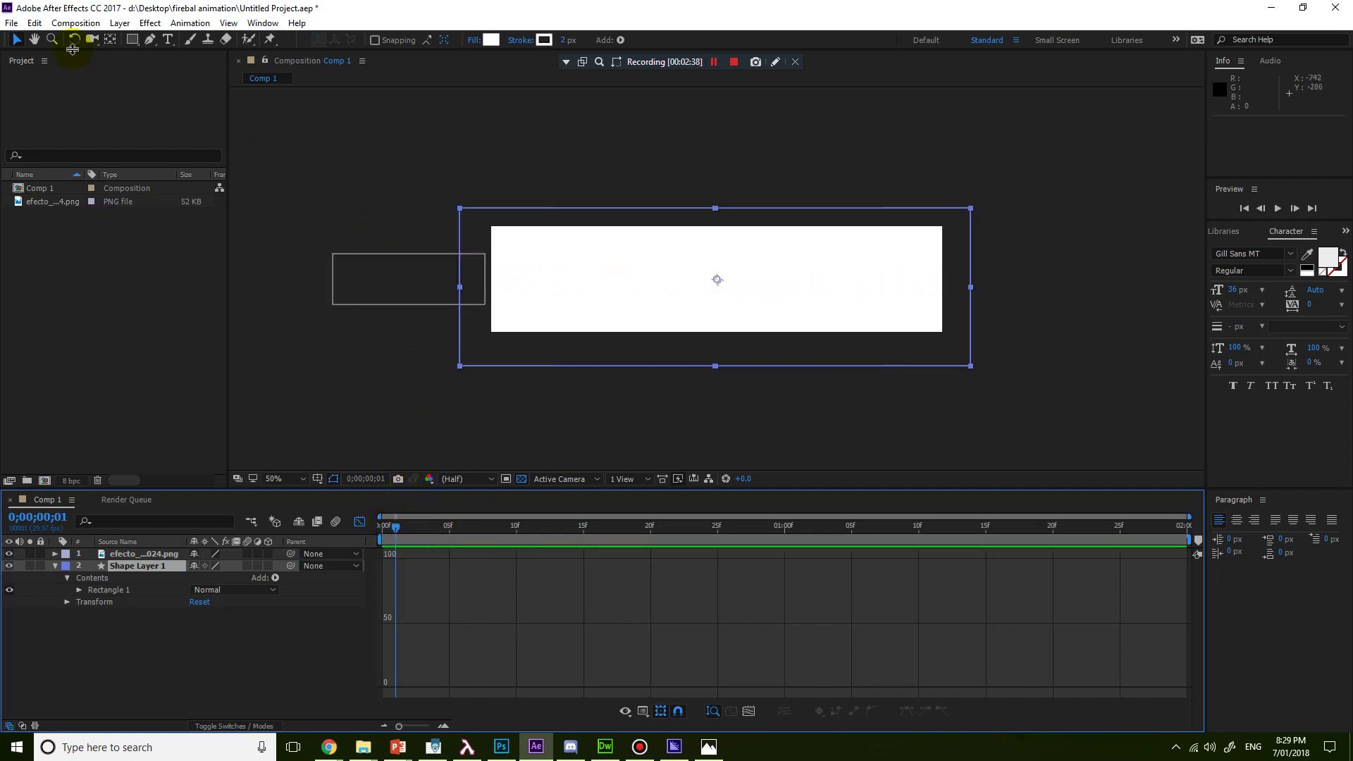
Re-queue Comp 1, export 'fireball animation fixed.gif' to the Desktop, and open its folder
click(14, 23)
mouse_move(37, 267)
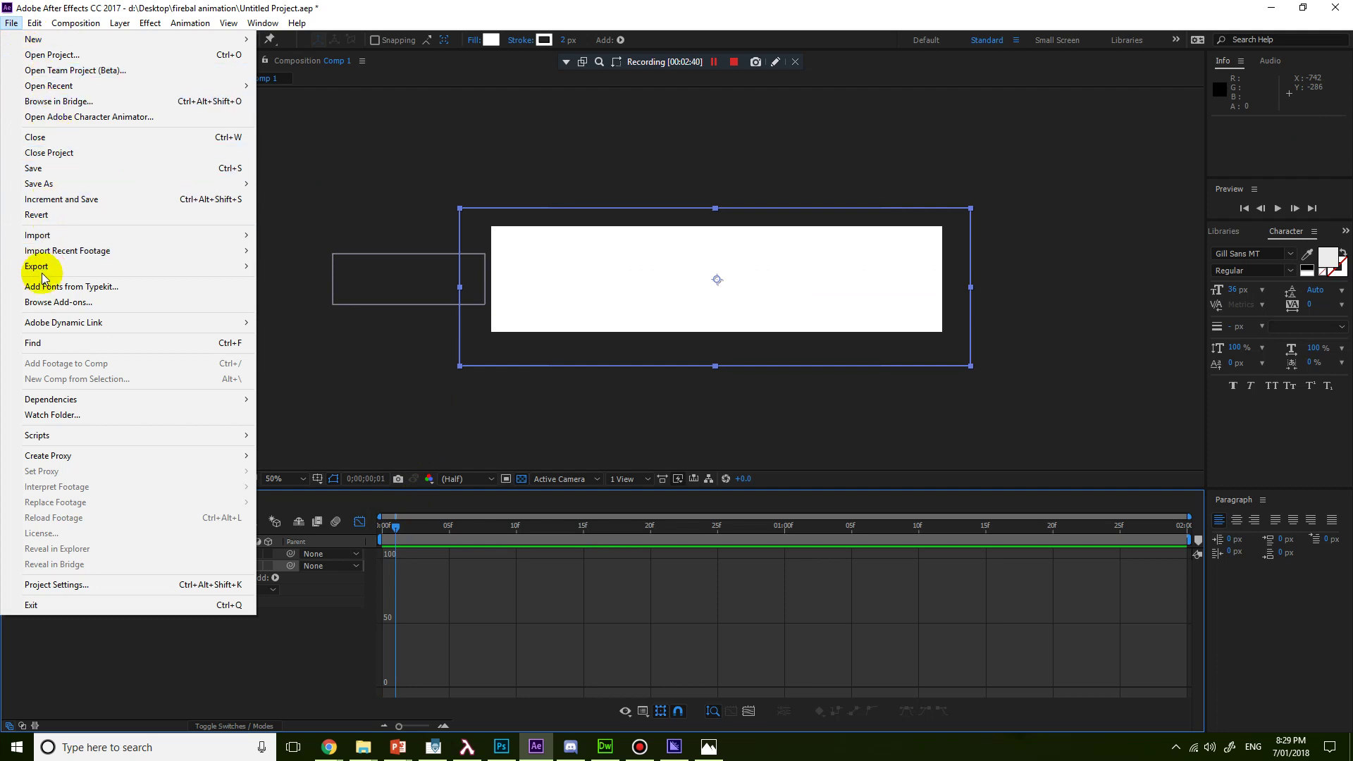
click(348, 266)
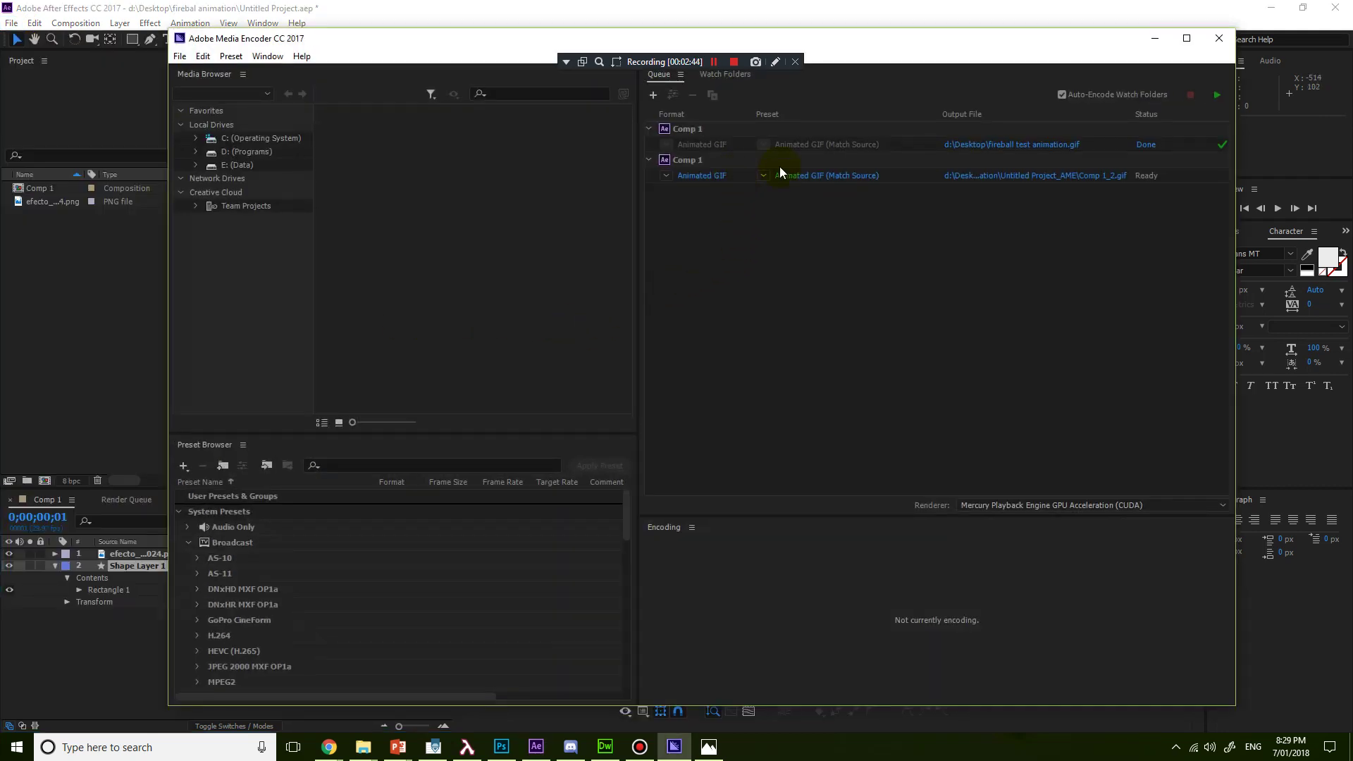
click(992, 179)
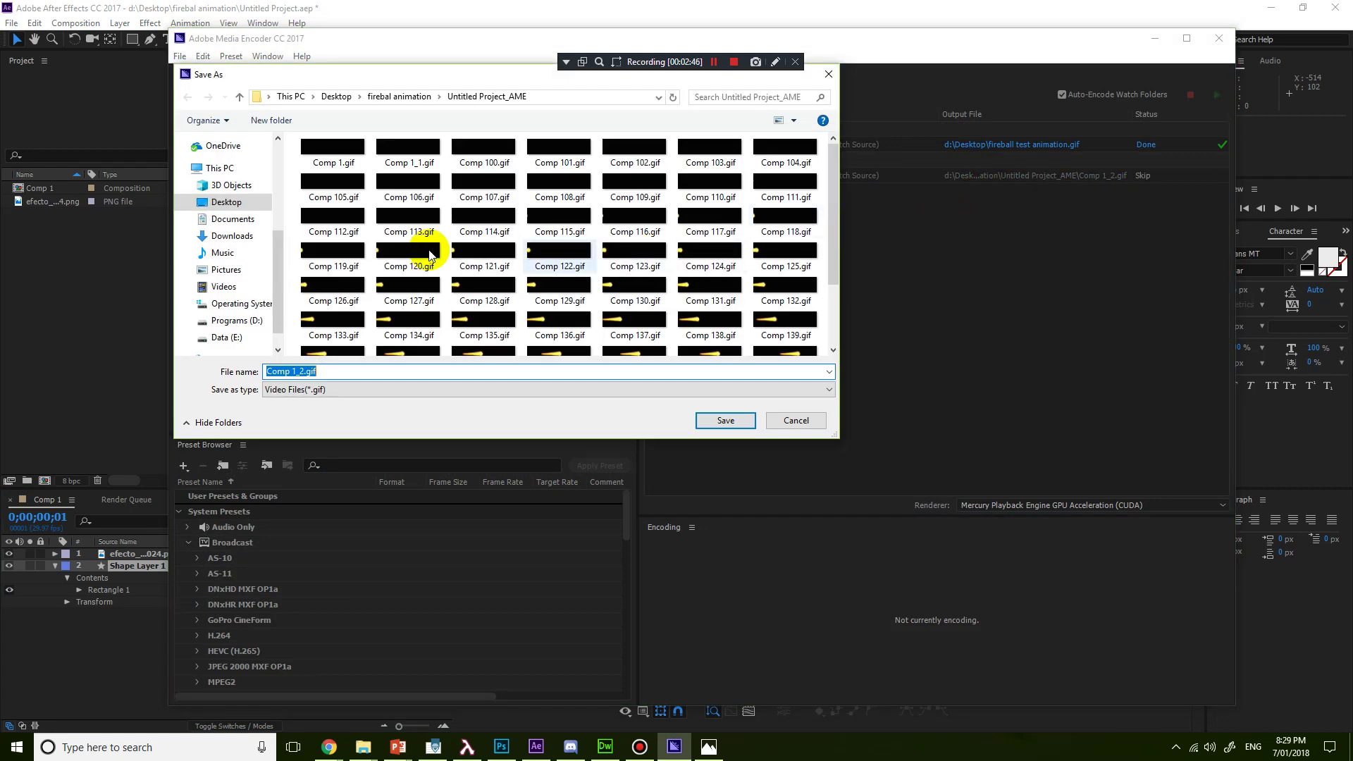
click(225, 202)
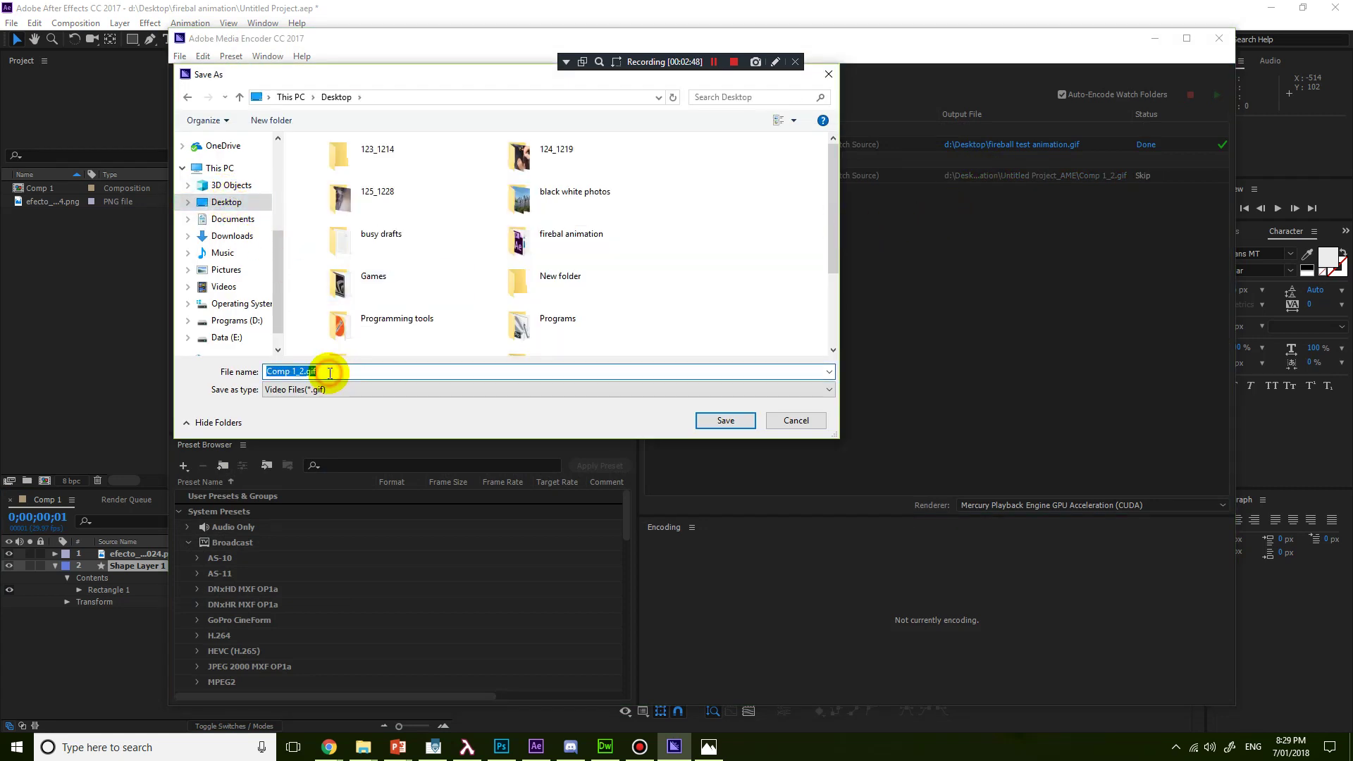
text(fireball)
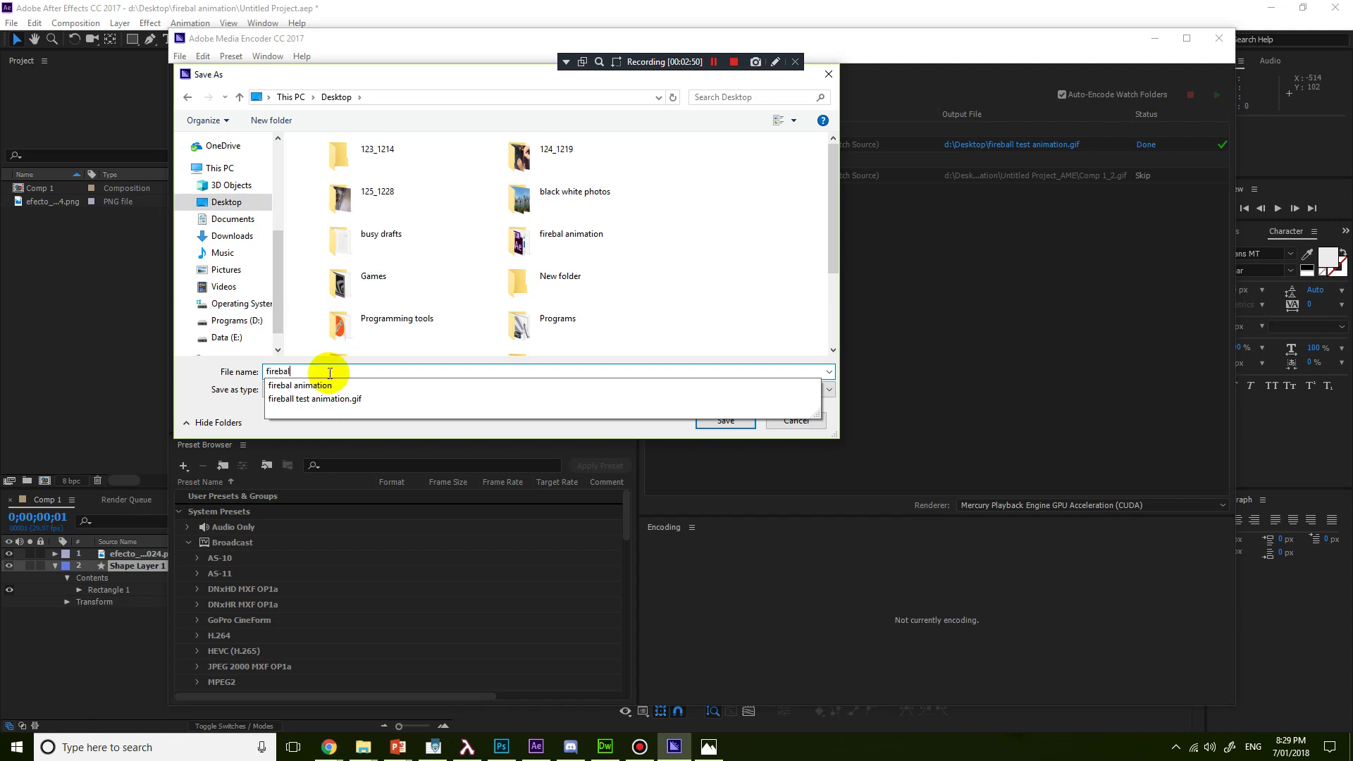
text( animation fixed)
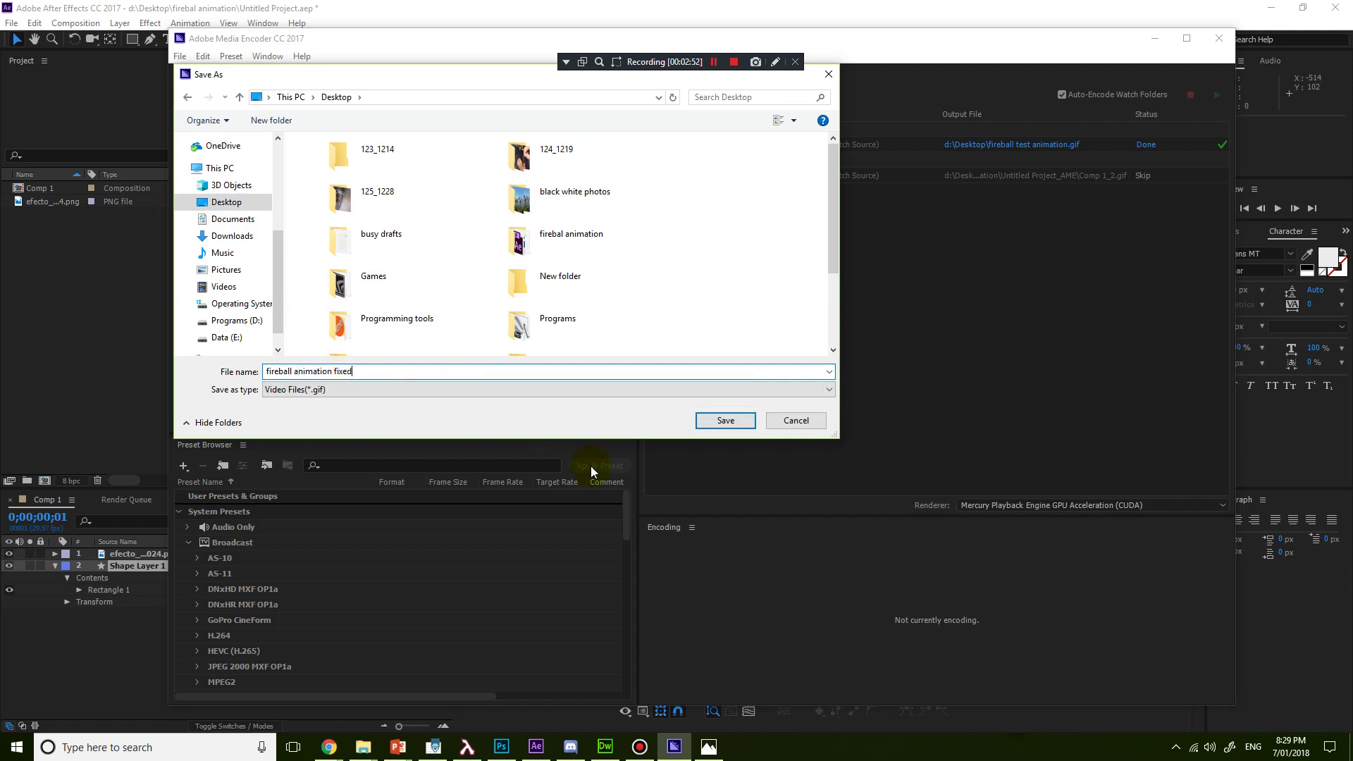
click(720, 420)
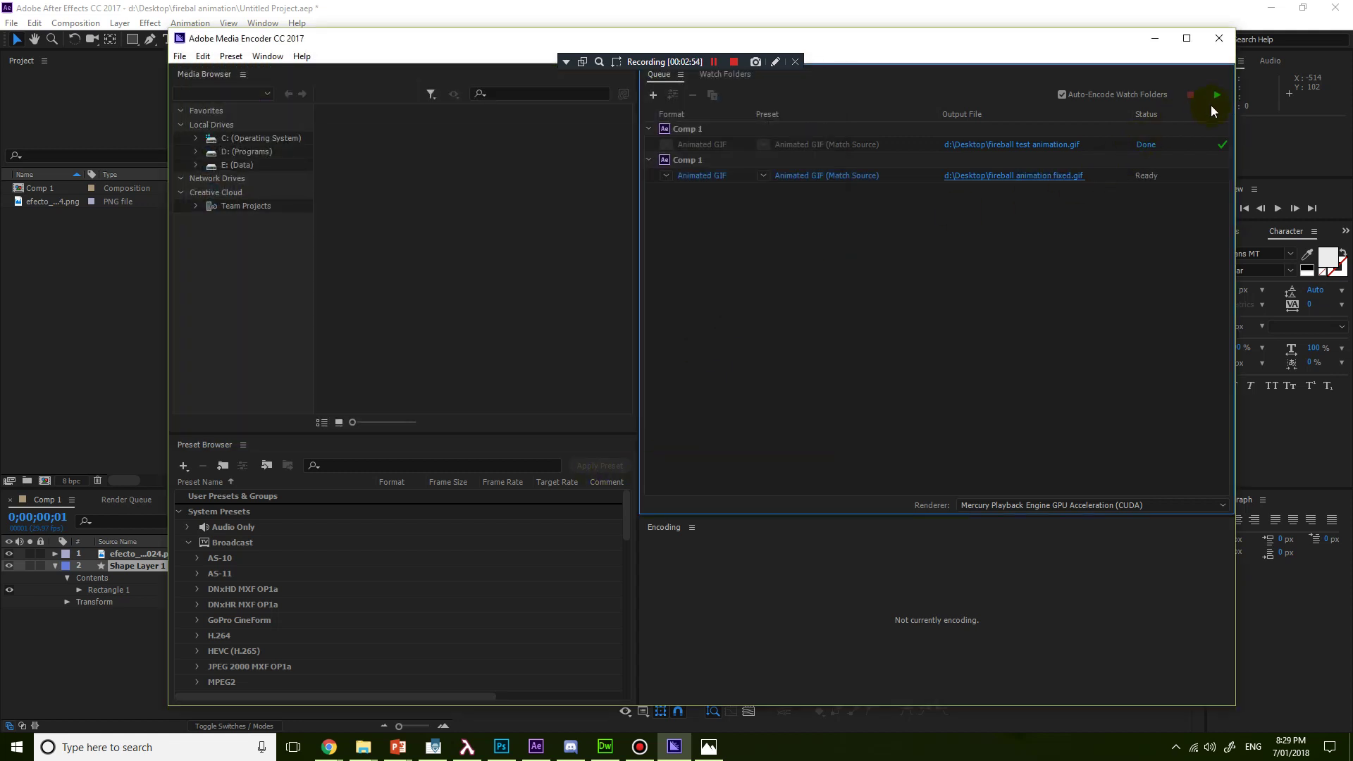
click(1214, 98)
click(1054, 182)
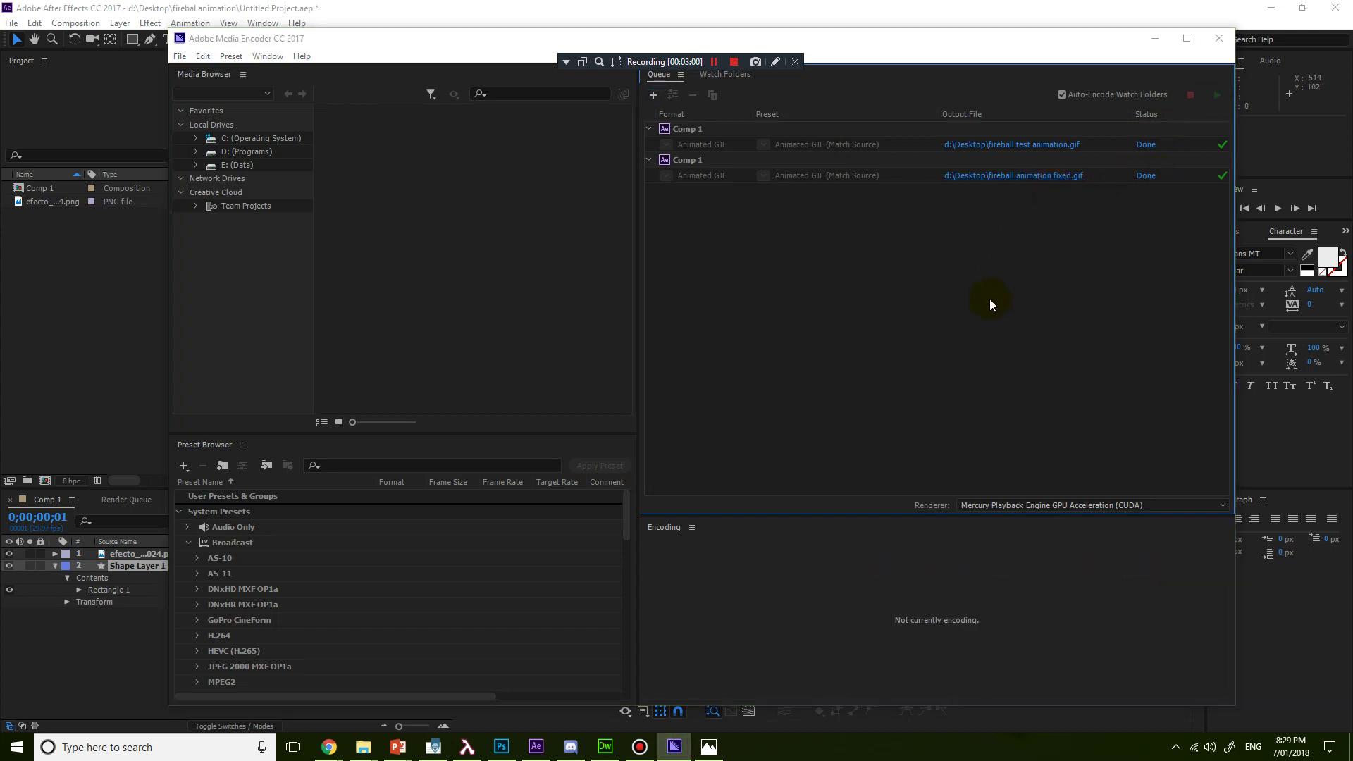
Open fireball animation fixed.gif in Photos to check the white background
double_click(729, 540)
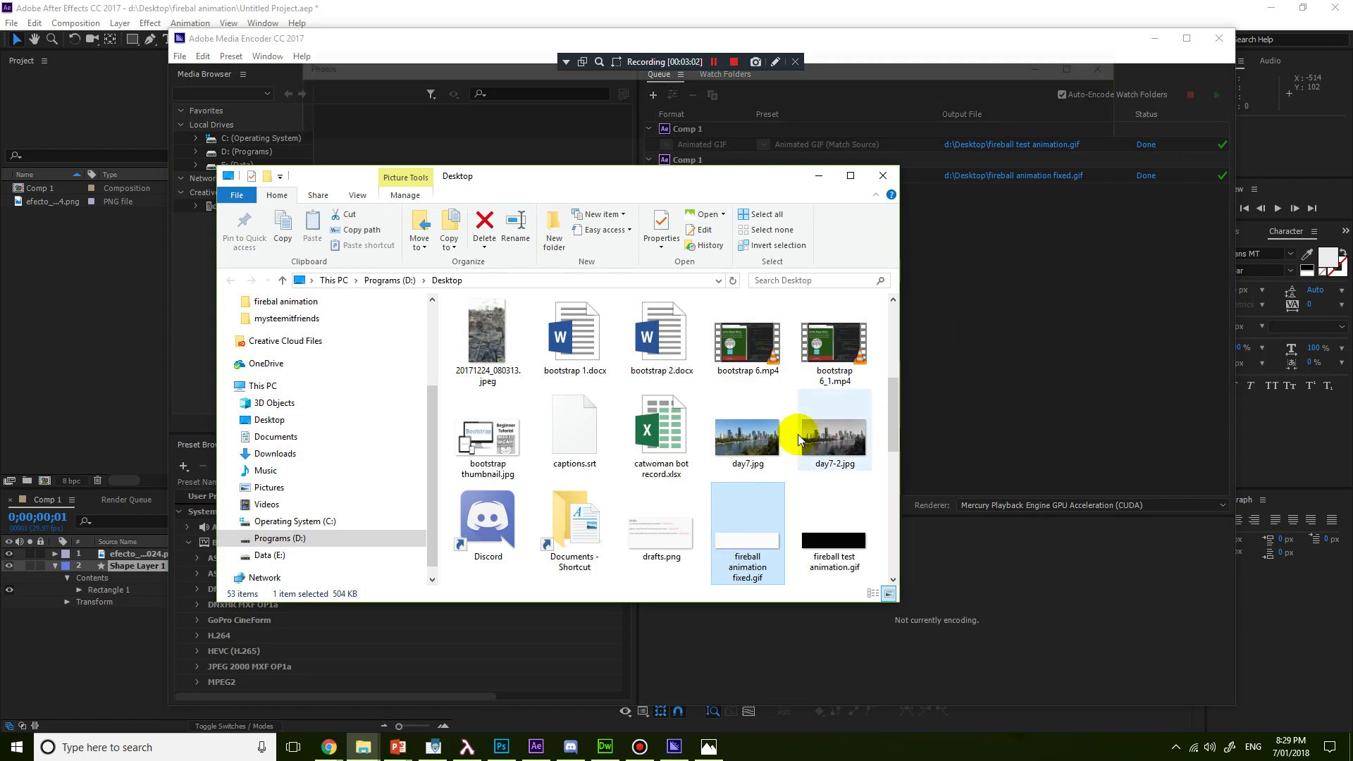